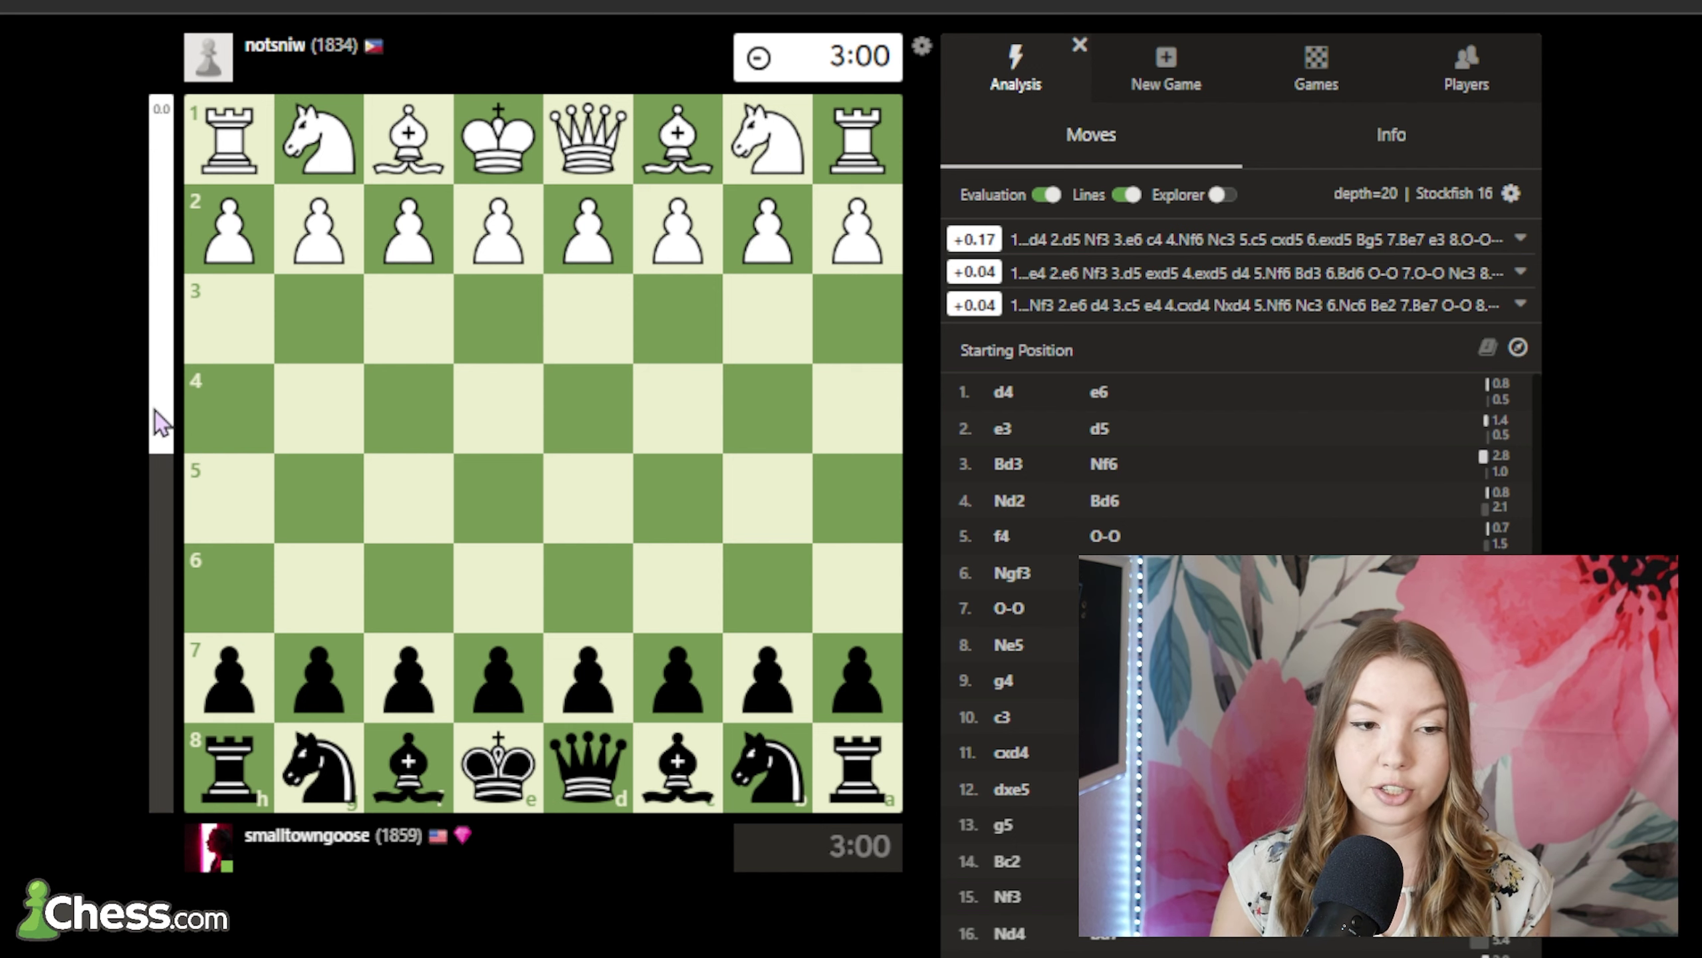
mouse_move(161, 421)
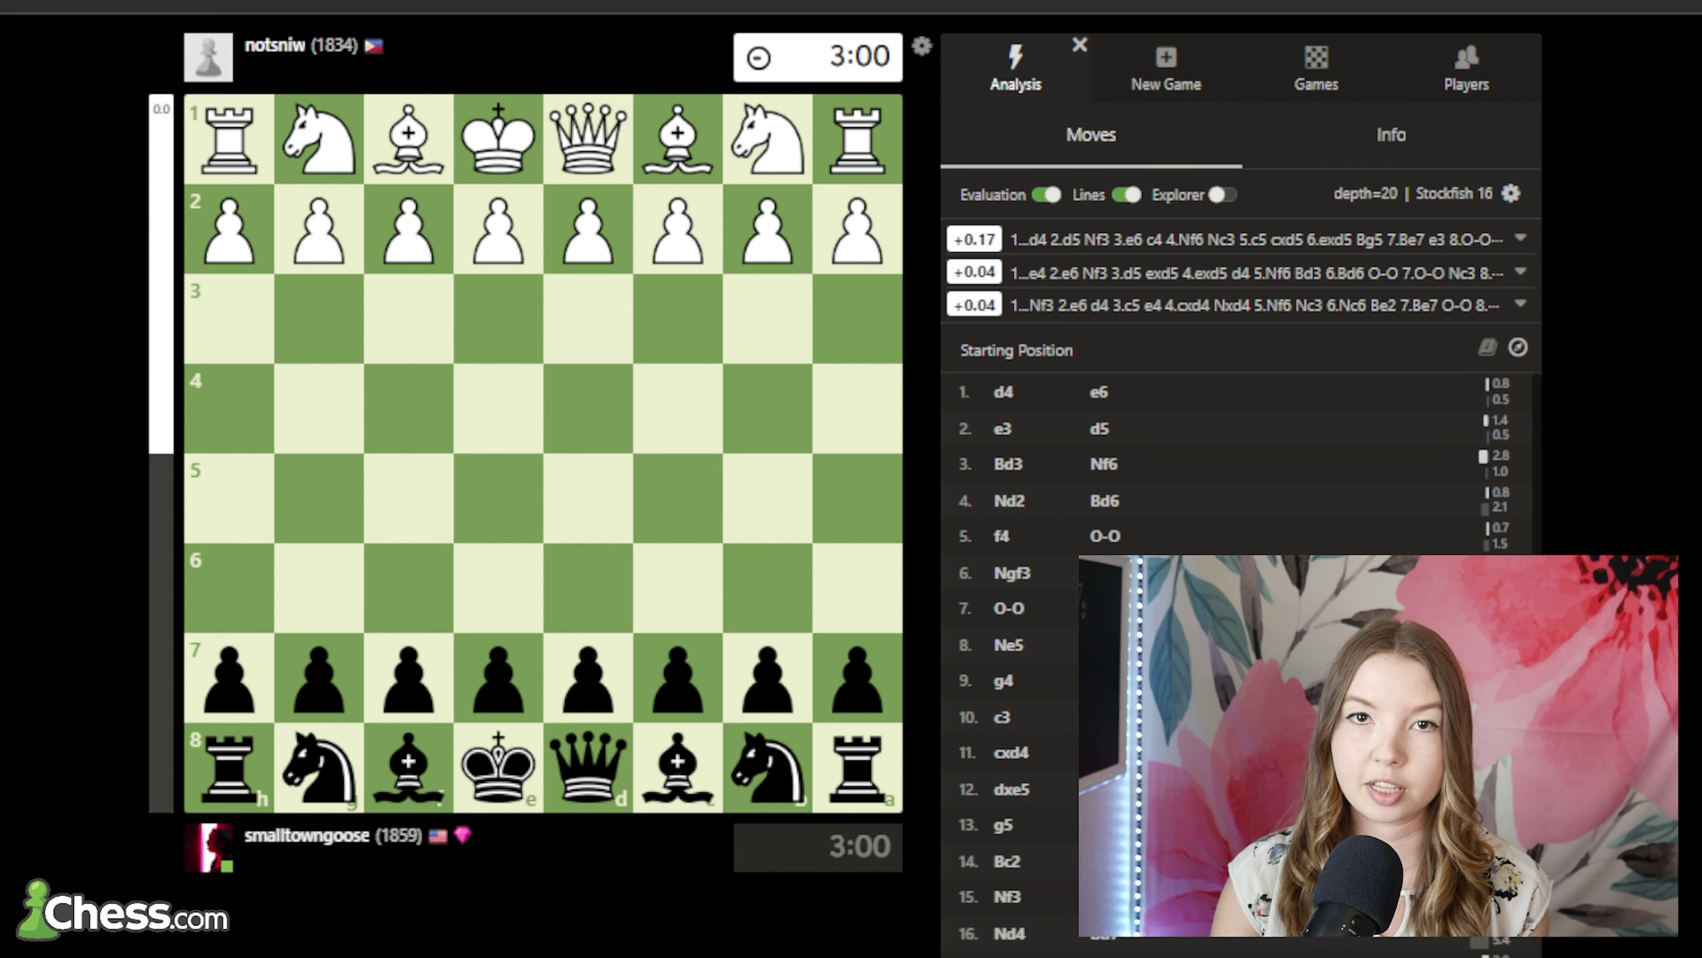
mouse_move(168, 367)
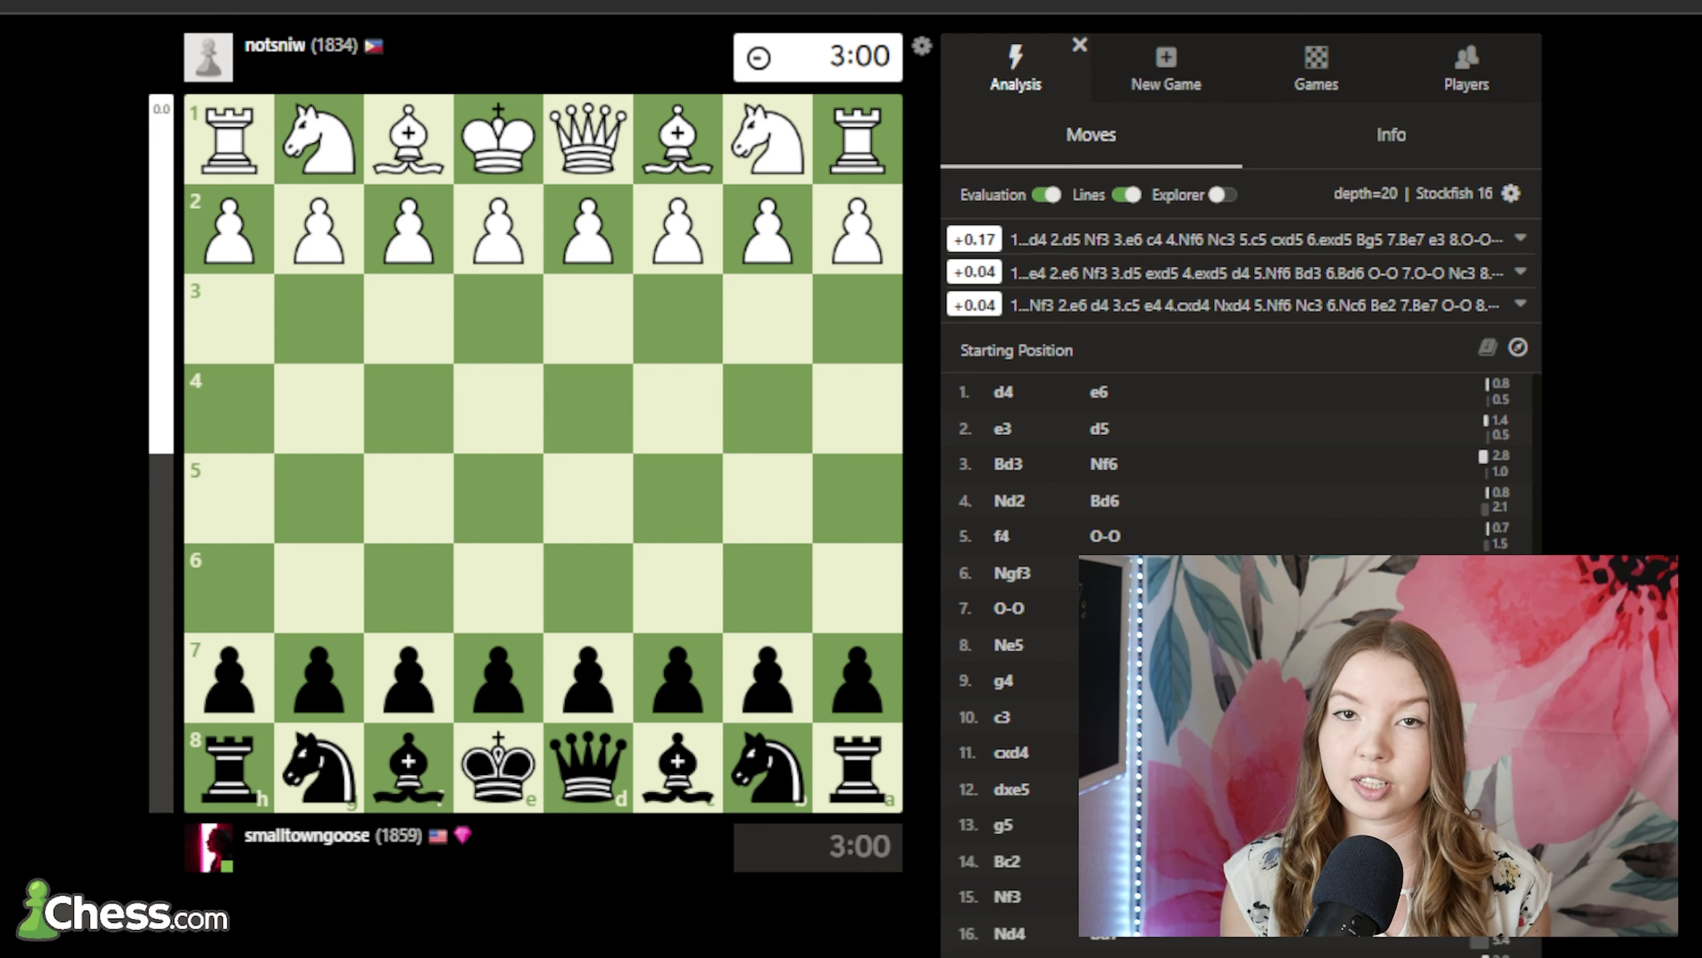
scroll(1206, 670, down, 10)
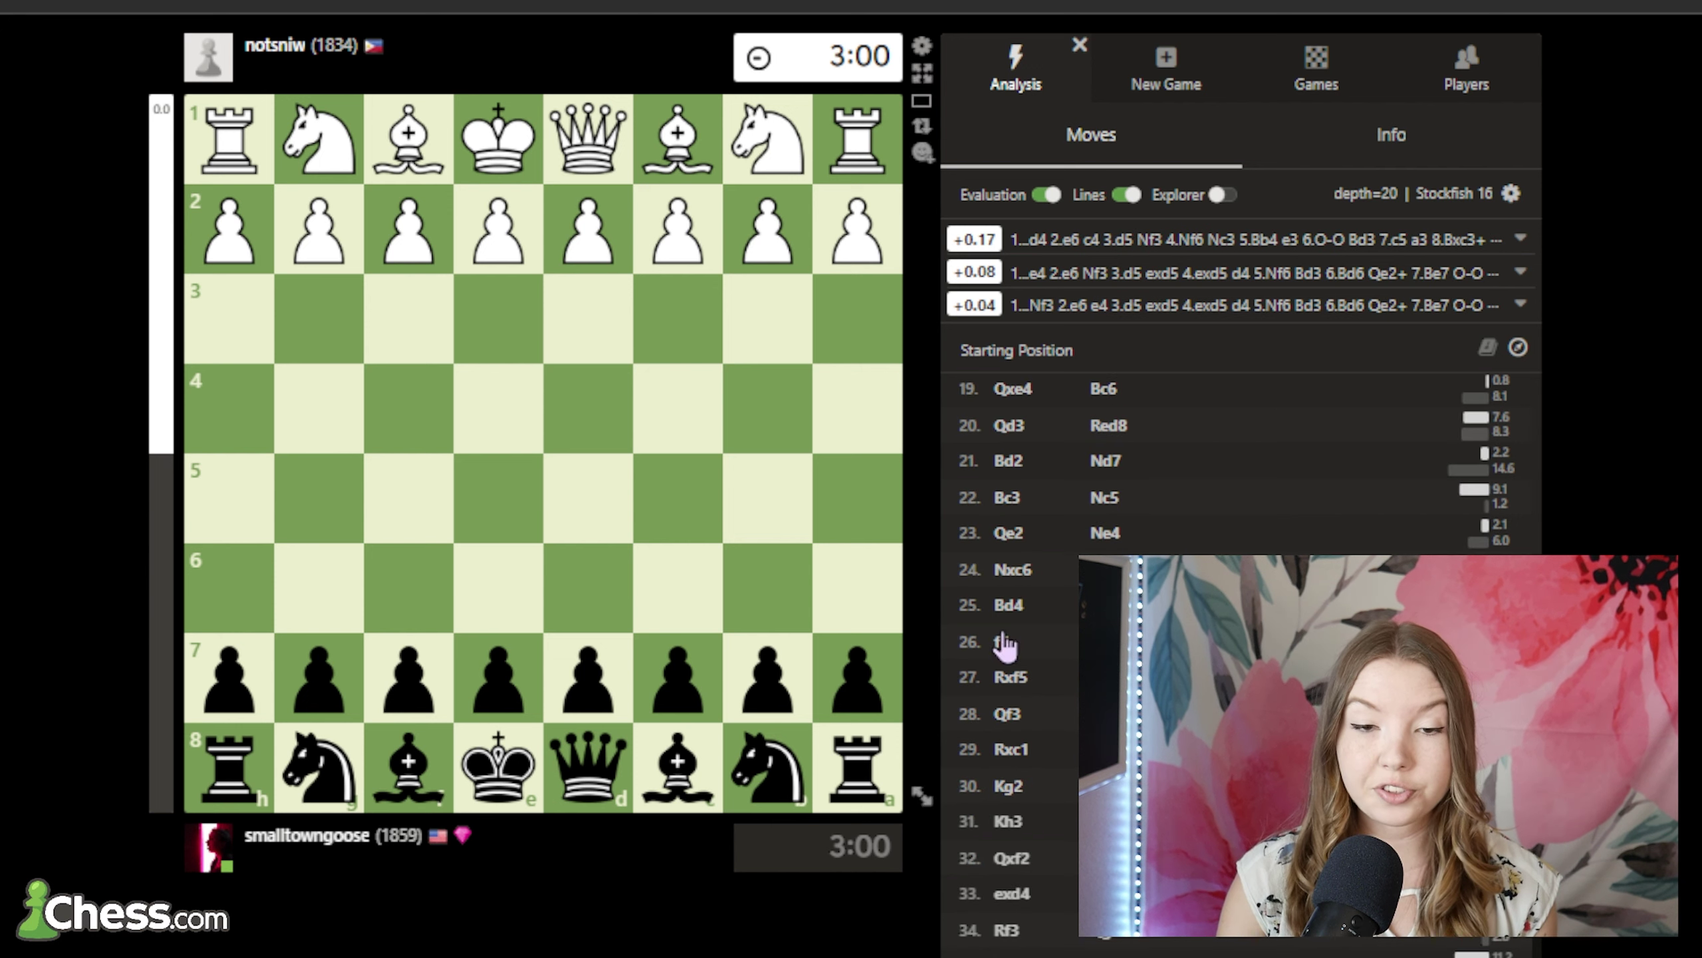
click(1128, 195)
click(1128, 195)
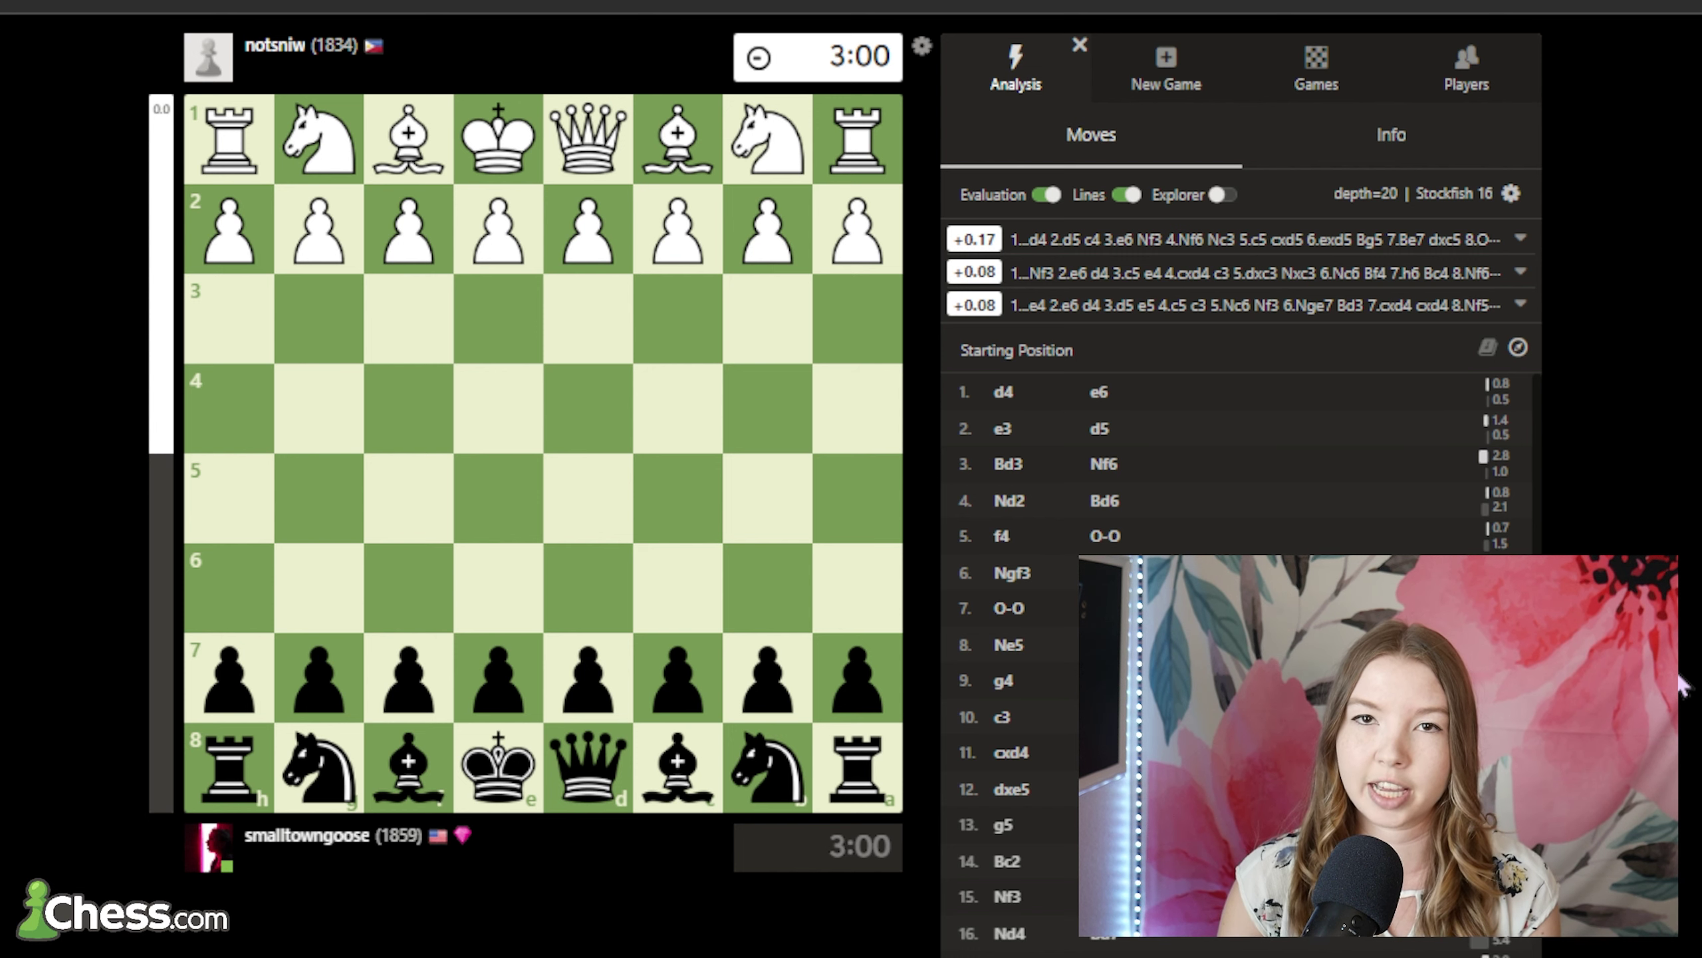
Step to 3. Bd3 and show explorer statistics, with c5 the most common reply at 41 games
key(Right)
key(Right)
key(Right)
key(Right)
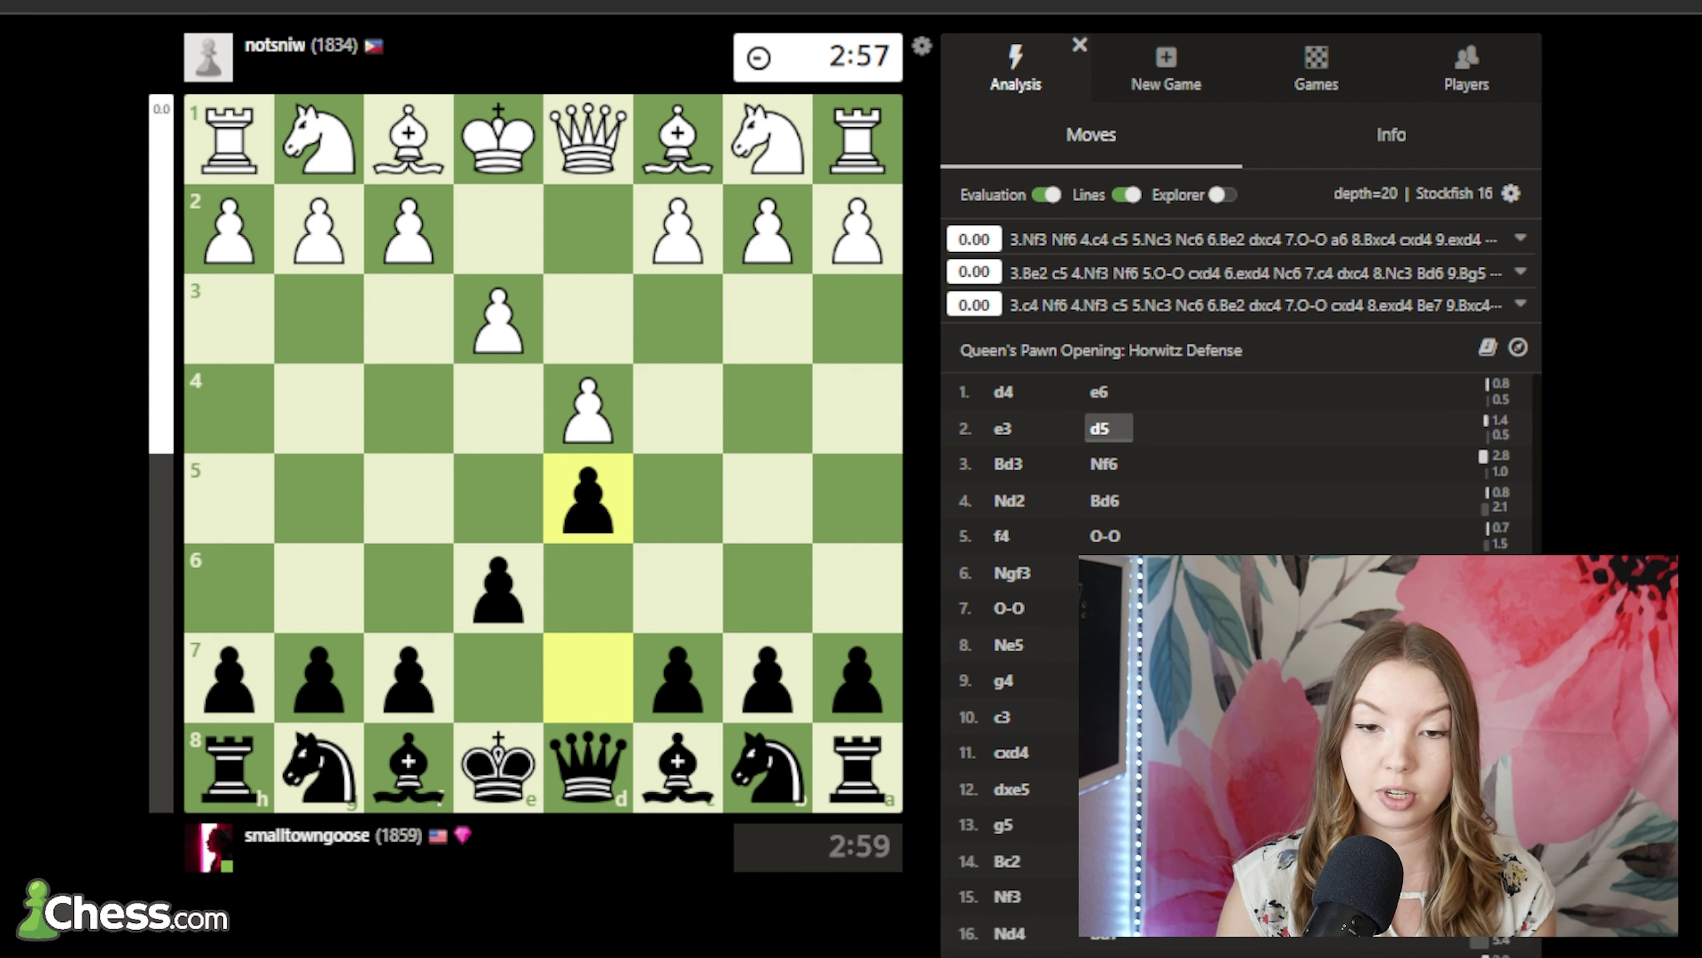
click(1222, 194)
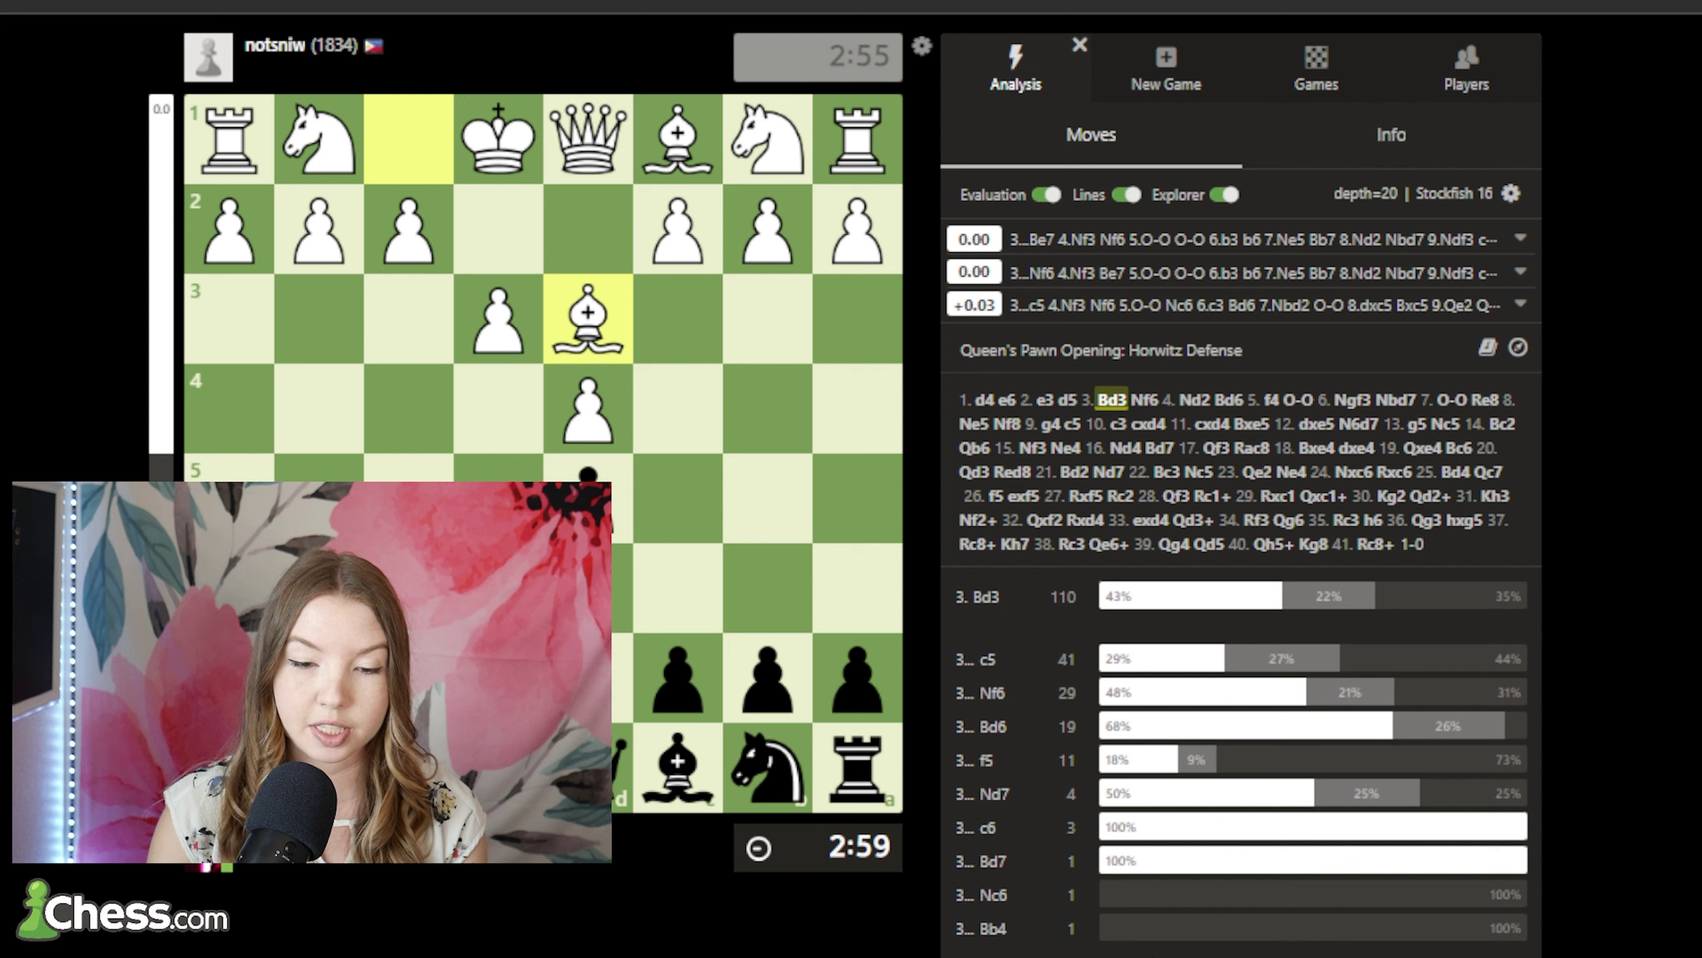
Advance through the moves from 3...Nf6 to 25...Qc7, where Stockfish rates 26.Qg2 best at +0.85, explorer off
key(Right)
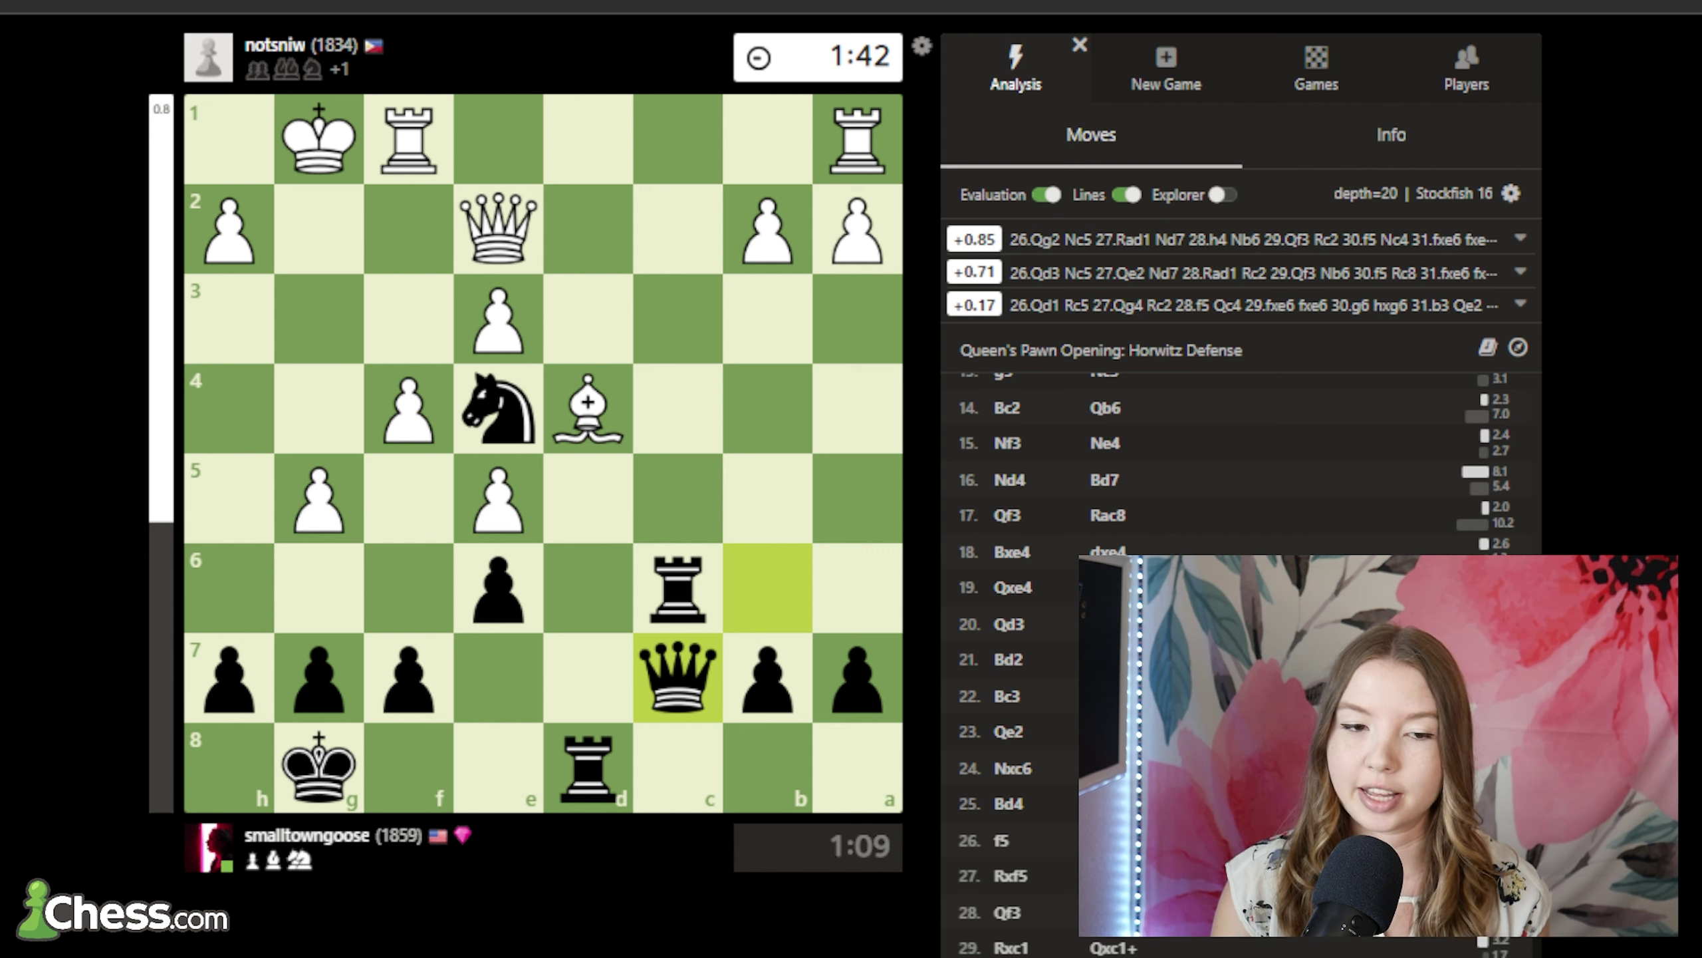
Mark e3 and e5 in red, then advance to 26. f5
right_click(497, 310)
right_click(510, 489)
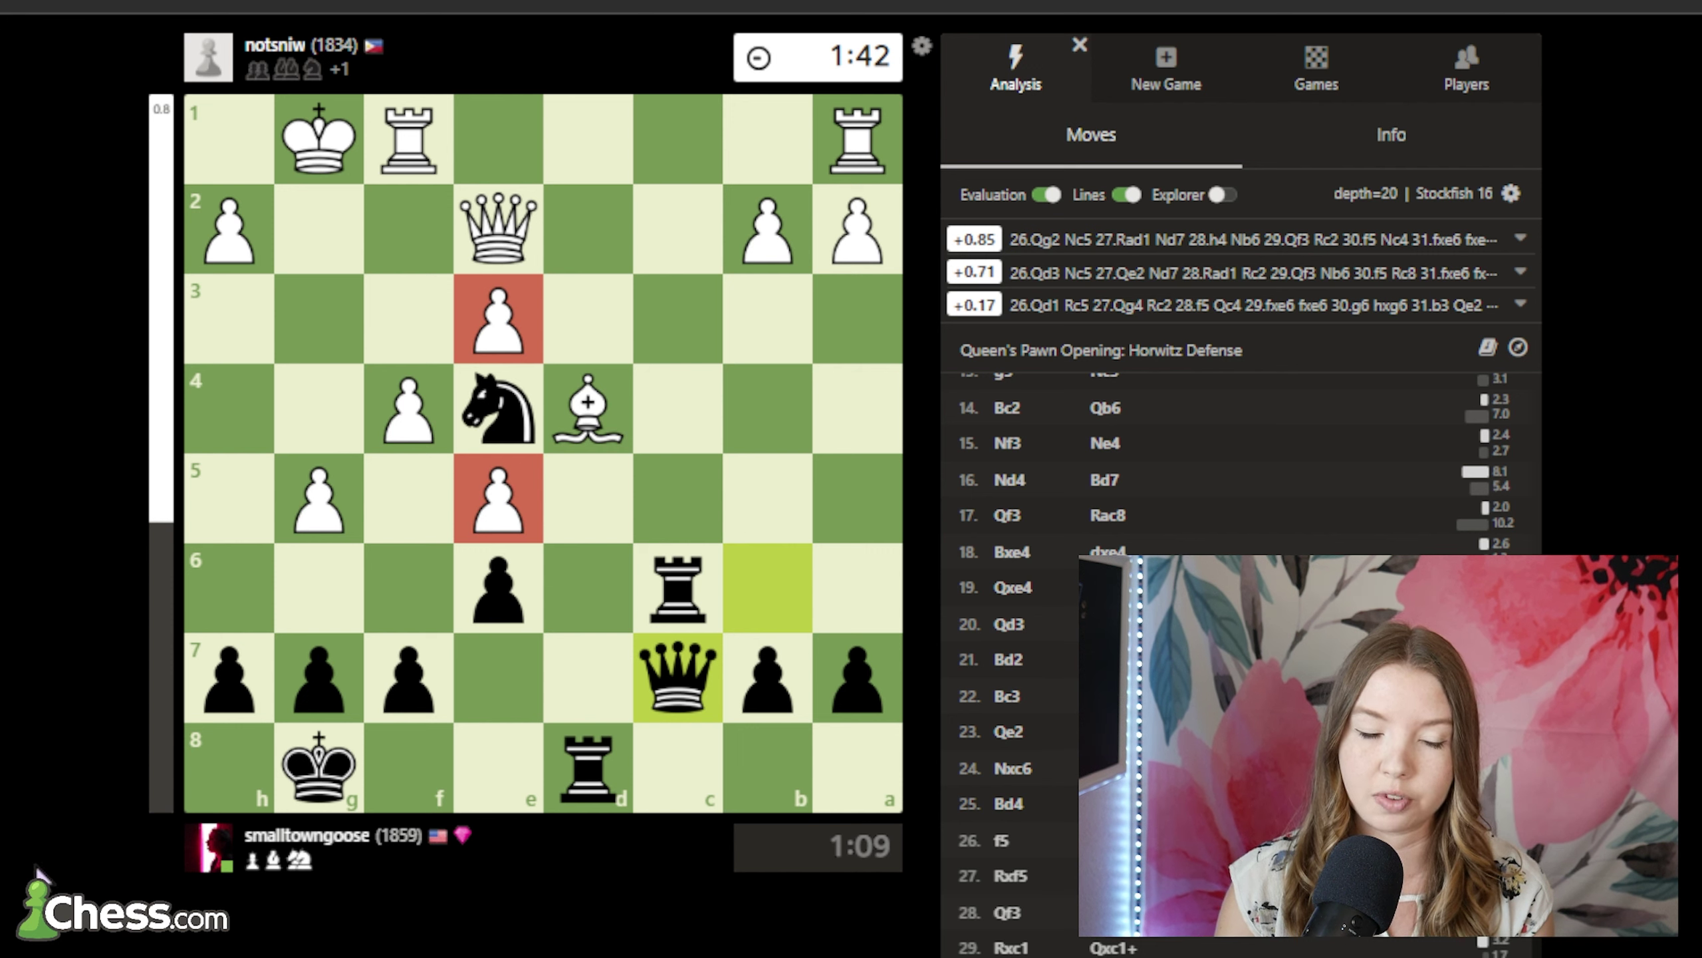
key(Right)
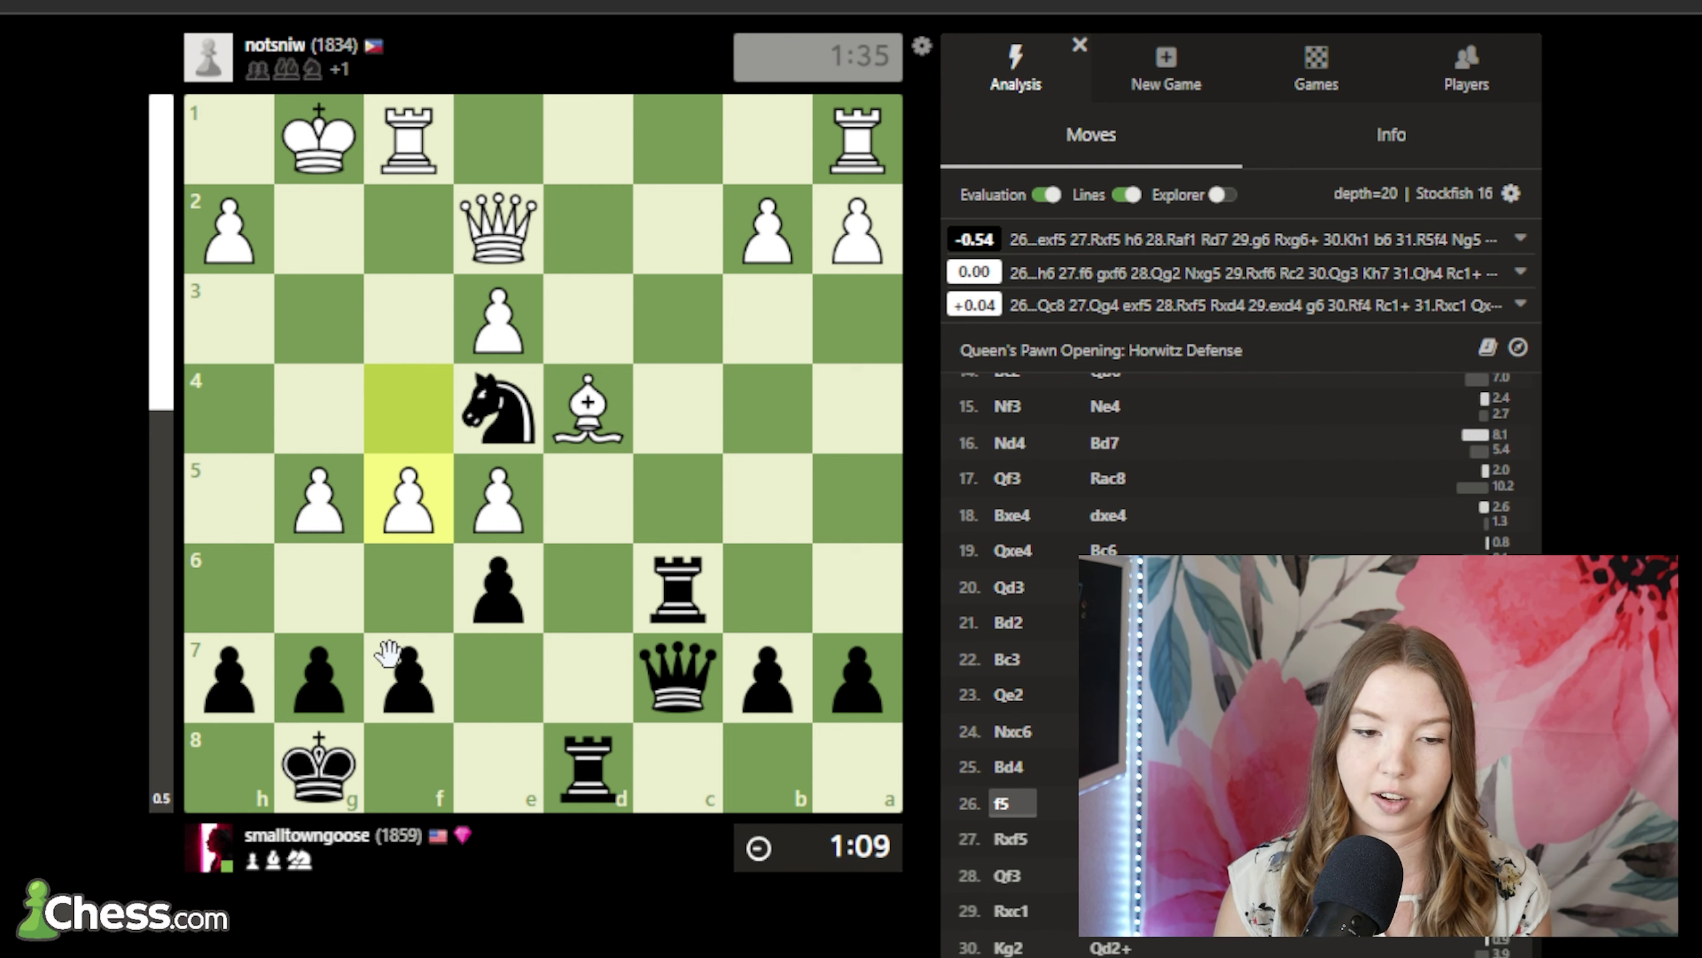
Try exf5, an f4–g5 arrow and the alternative ...g6, then return to the position after Rxf5
drag(478, 597, 409, 499)
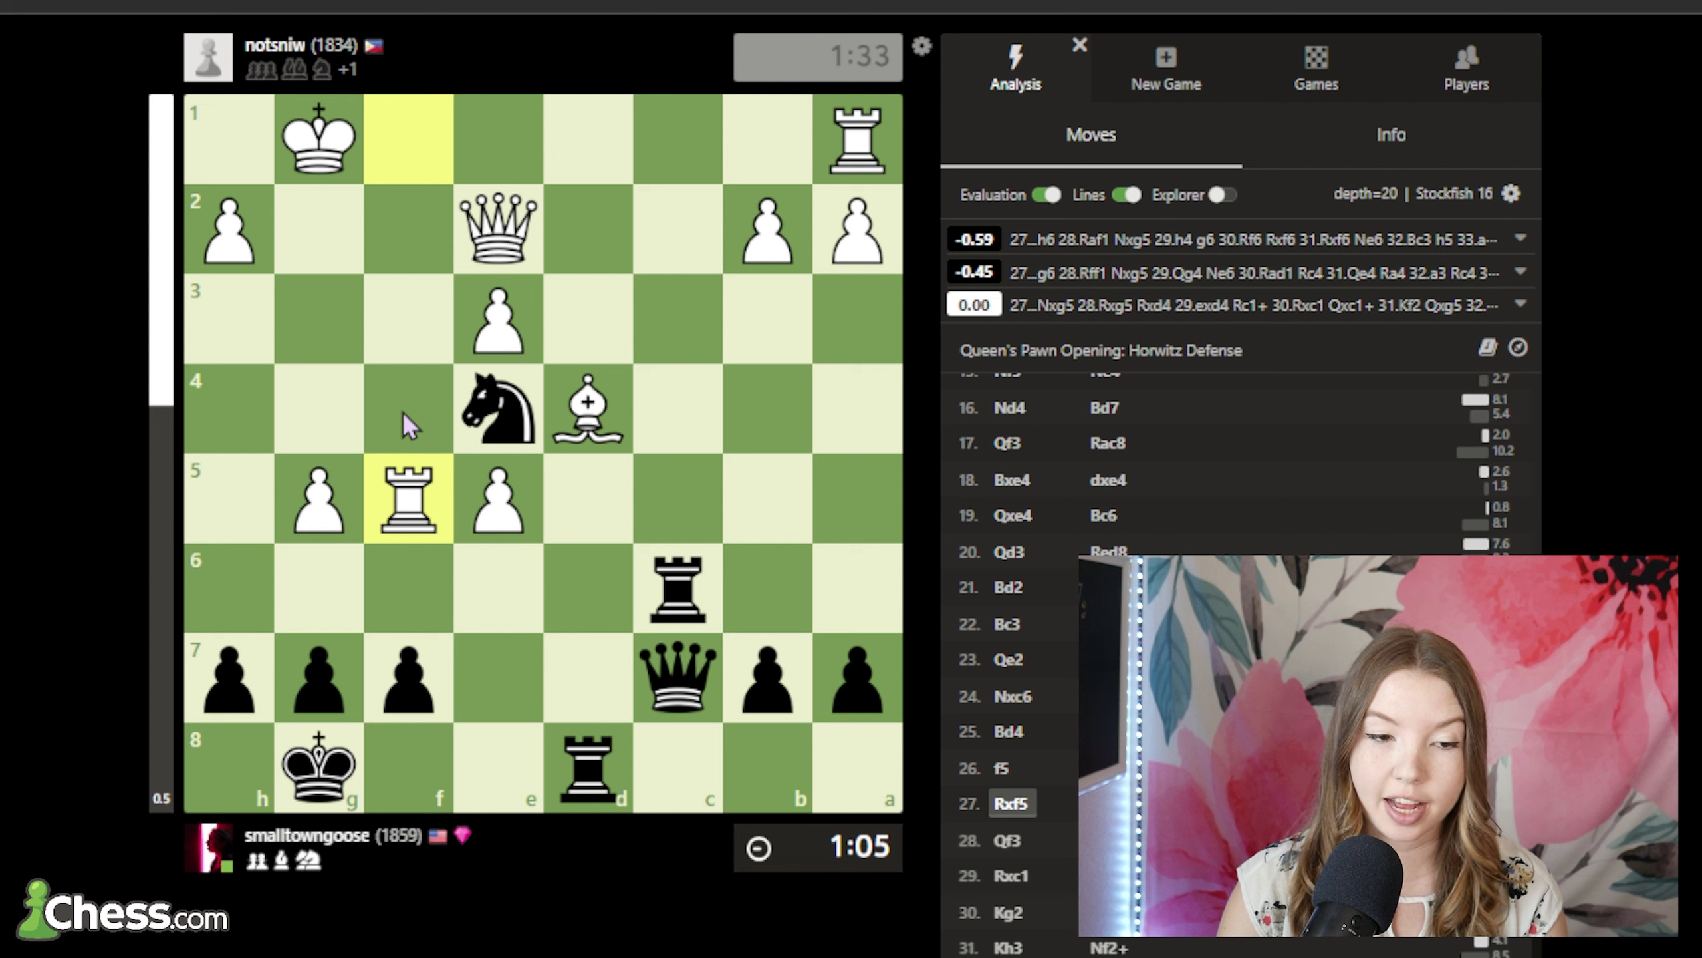
drag(401, 411, 311, 500)
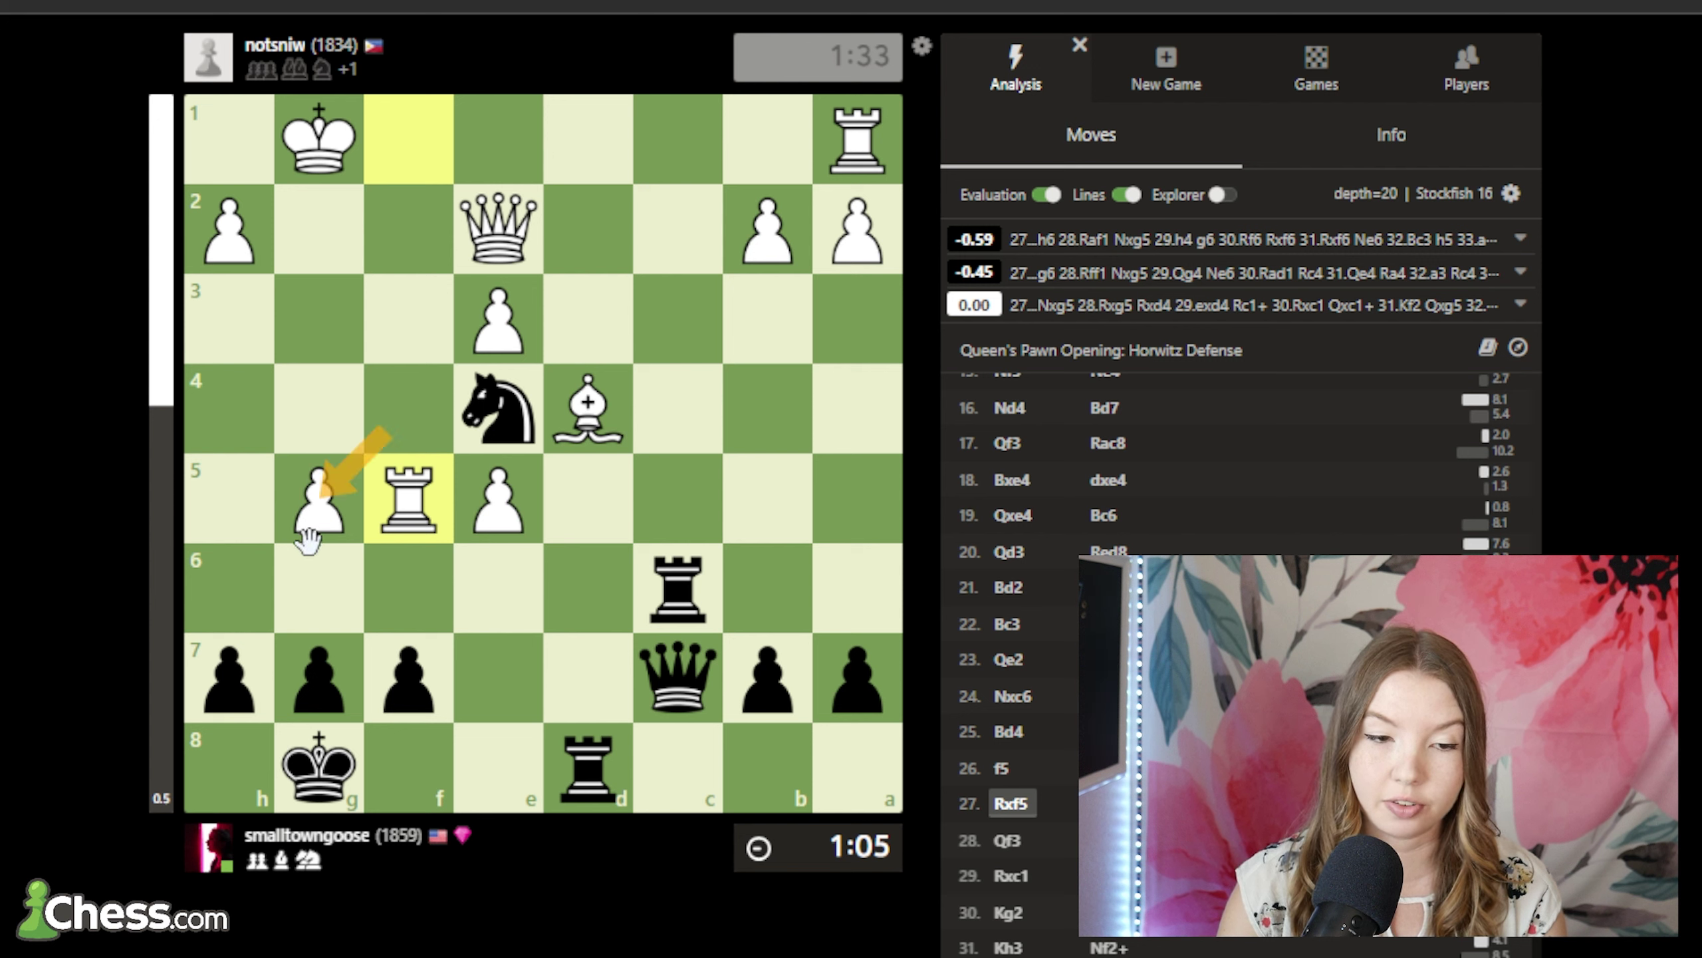
click(328, 667)
click(319, 587)
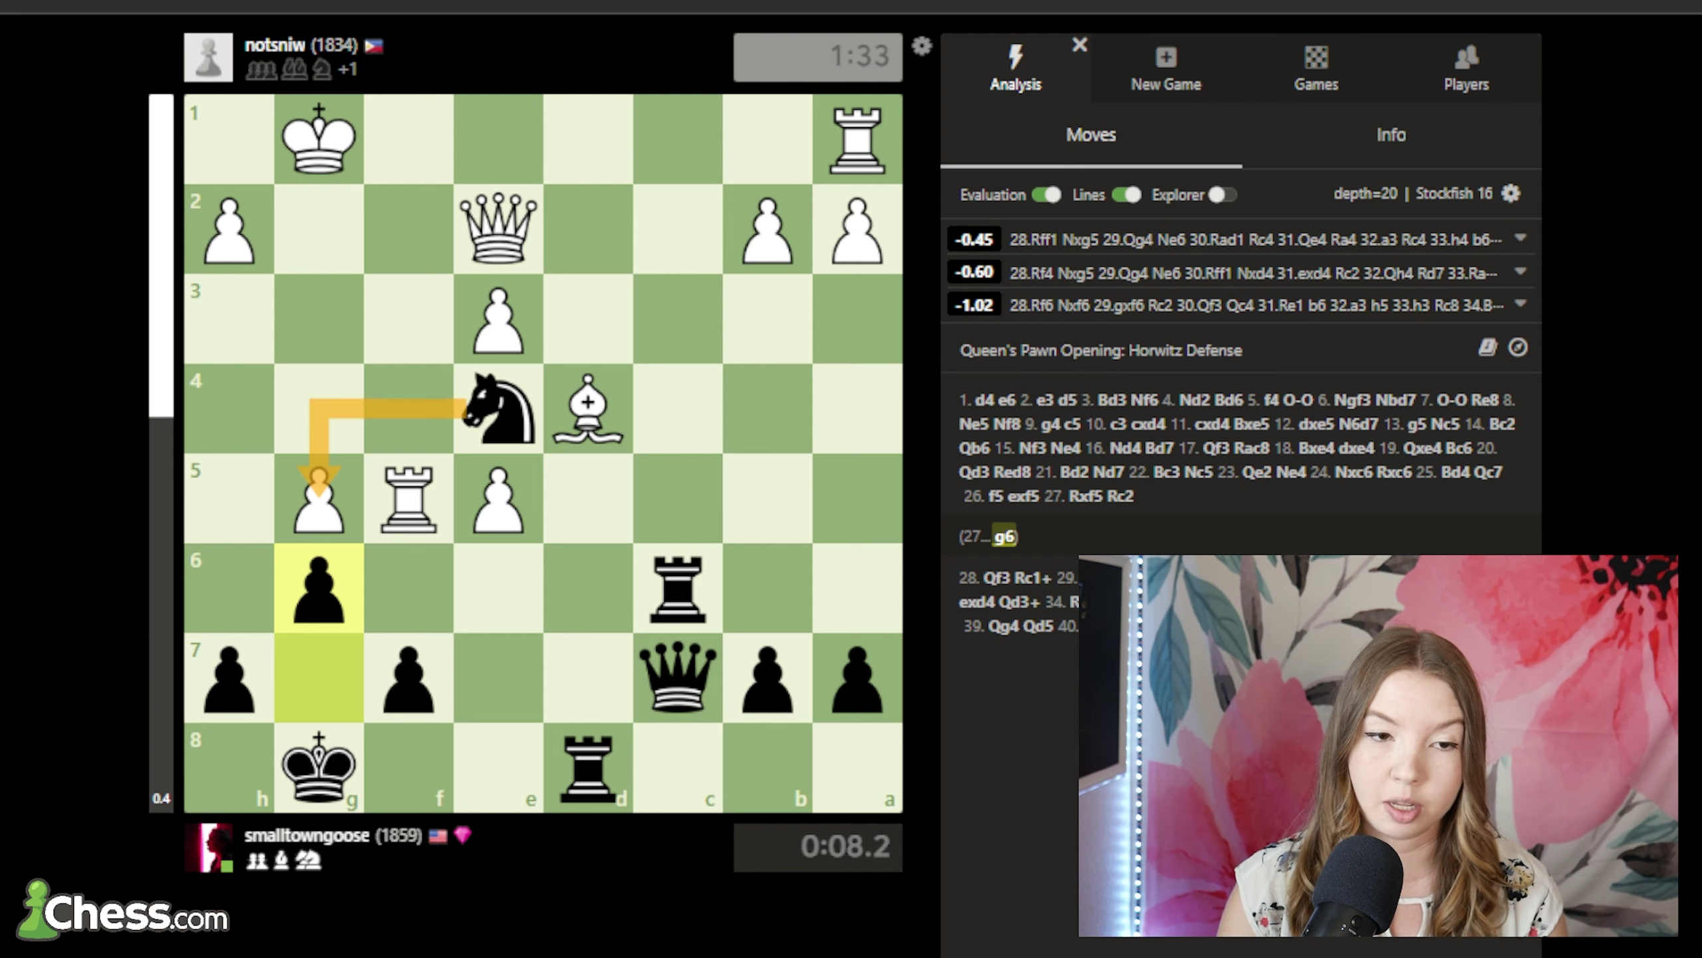
key(Left)
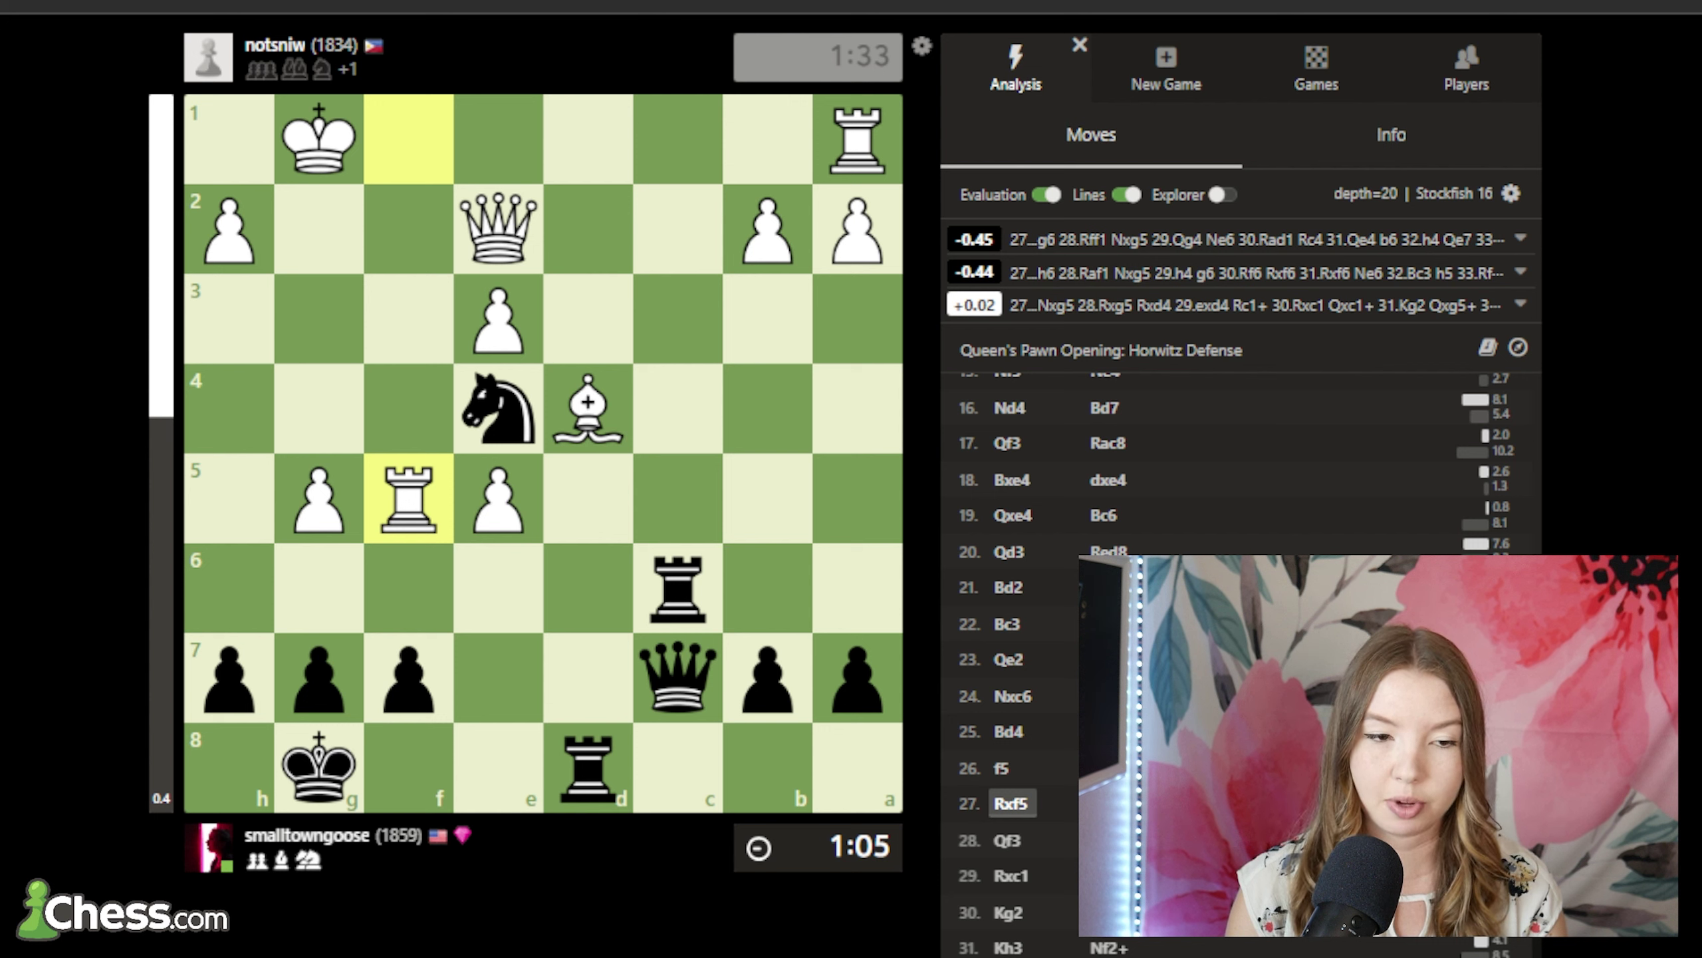
Step forward through Rc2, 28.Qf3 Rc1+ and 29.Rxc1 Qxc1+ to reach 30.Kg2
key(Right)
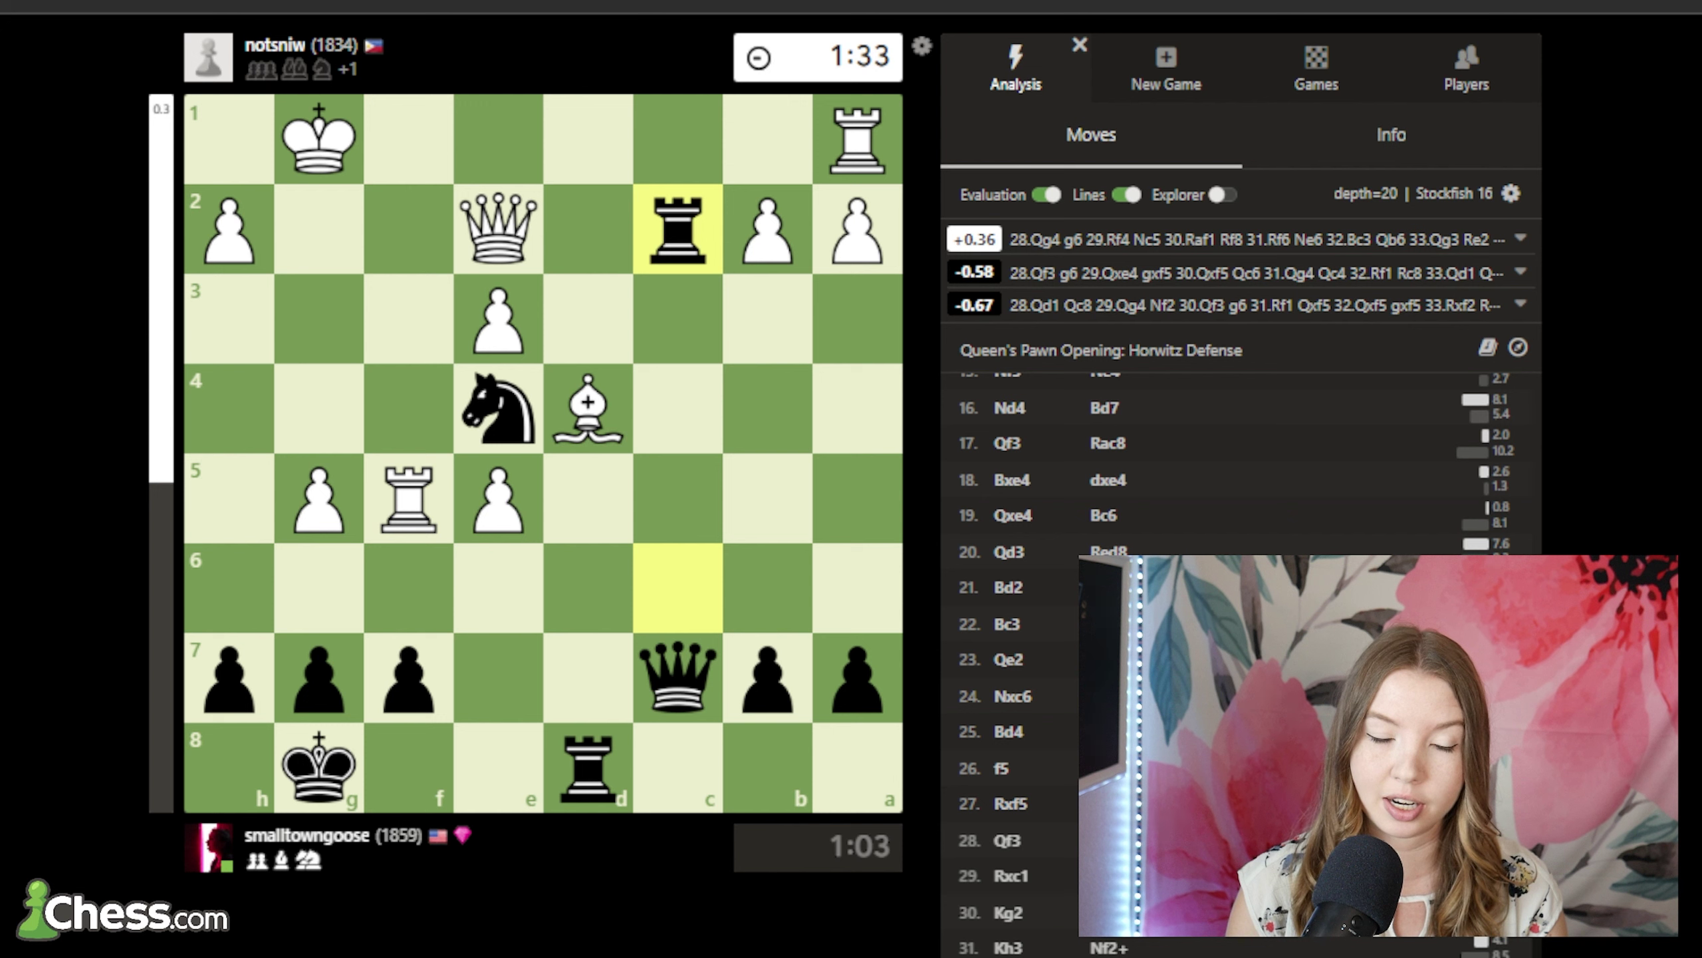
key(Right)
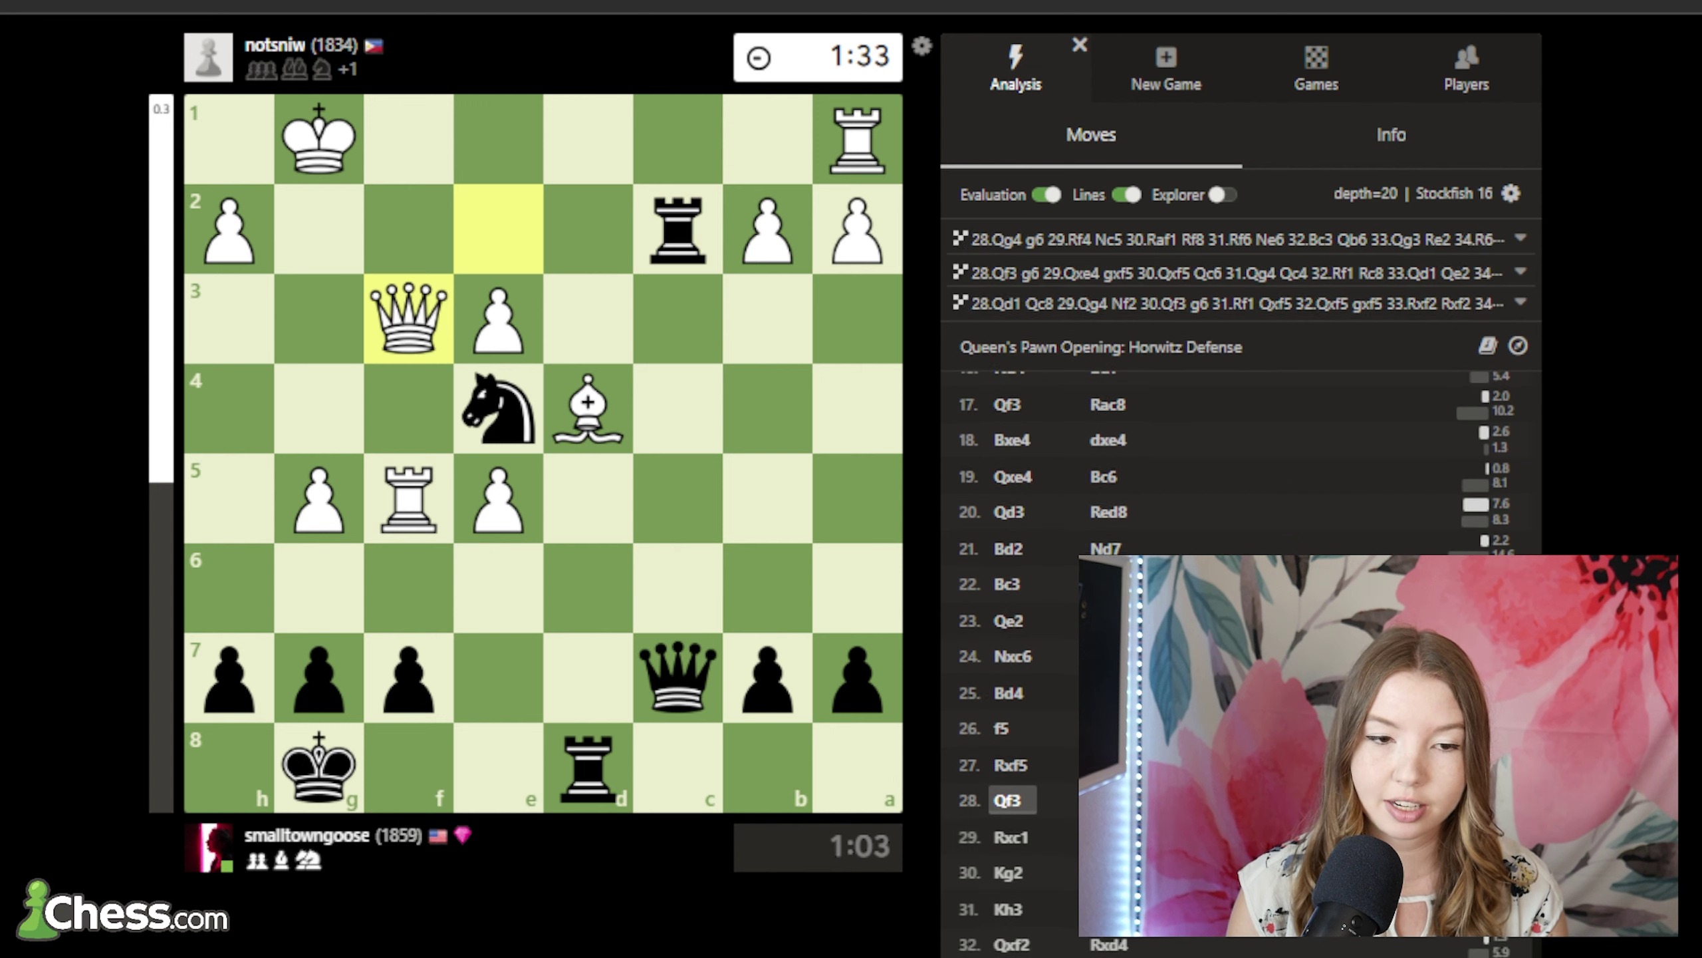
key(Right)
key(Right)
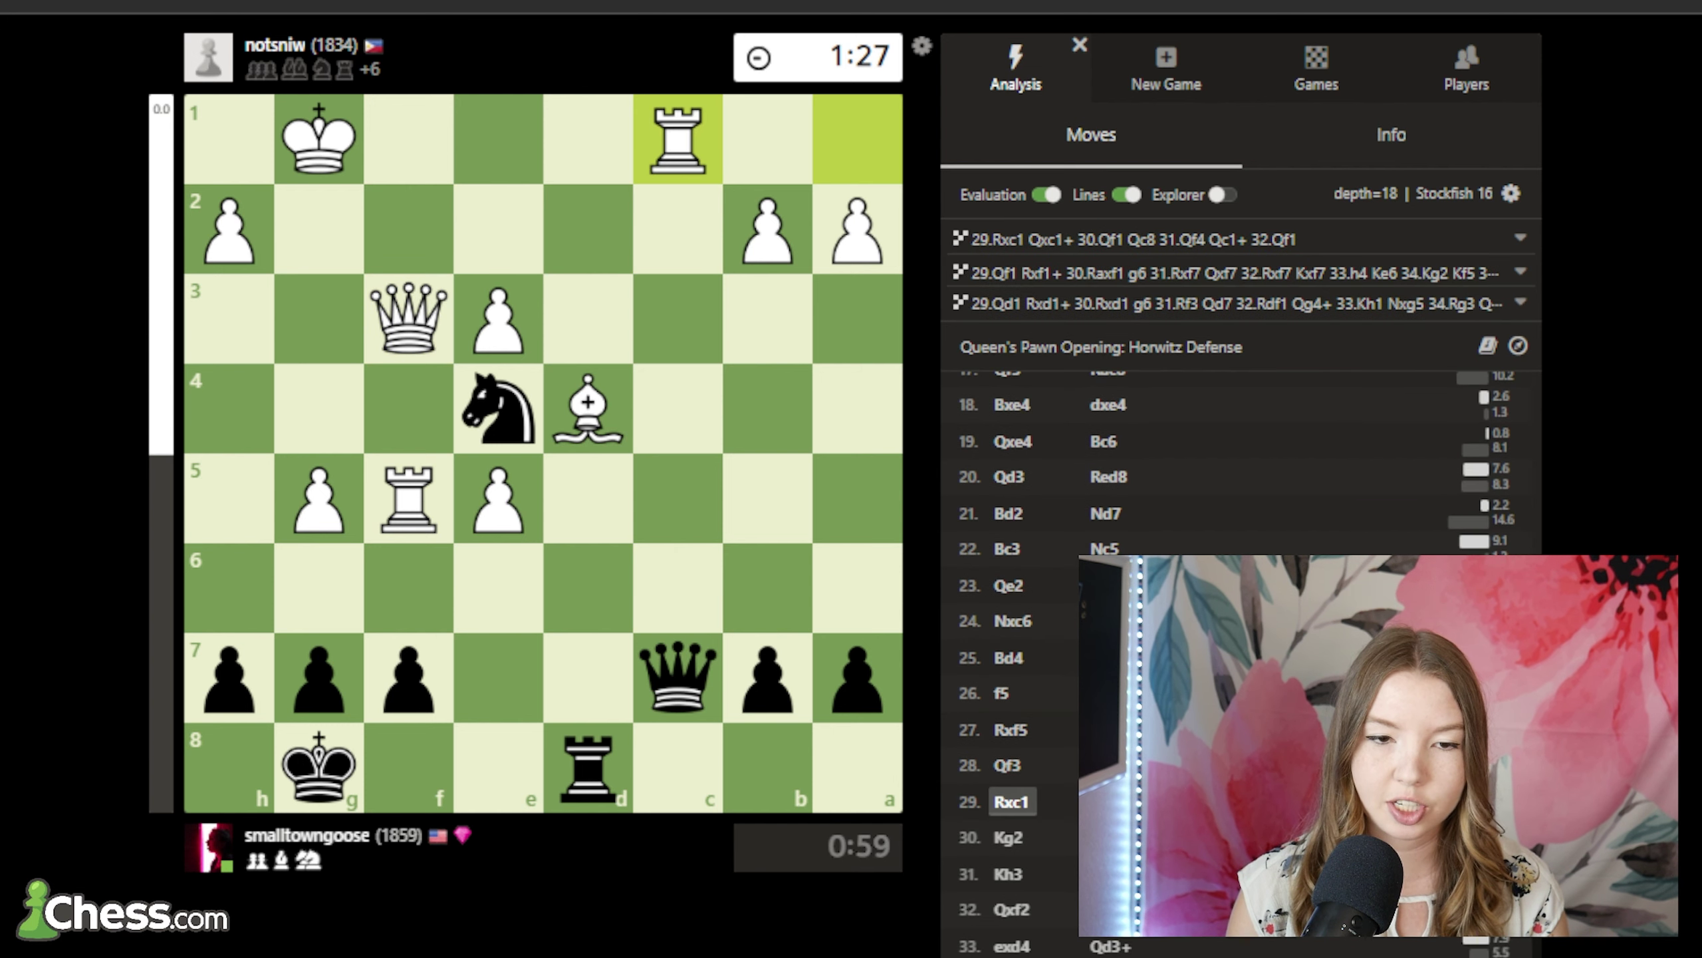
key(Right)
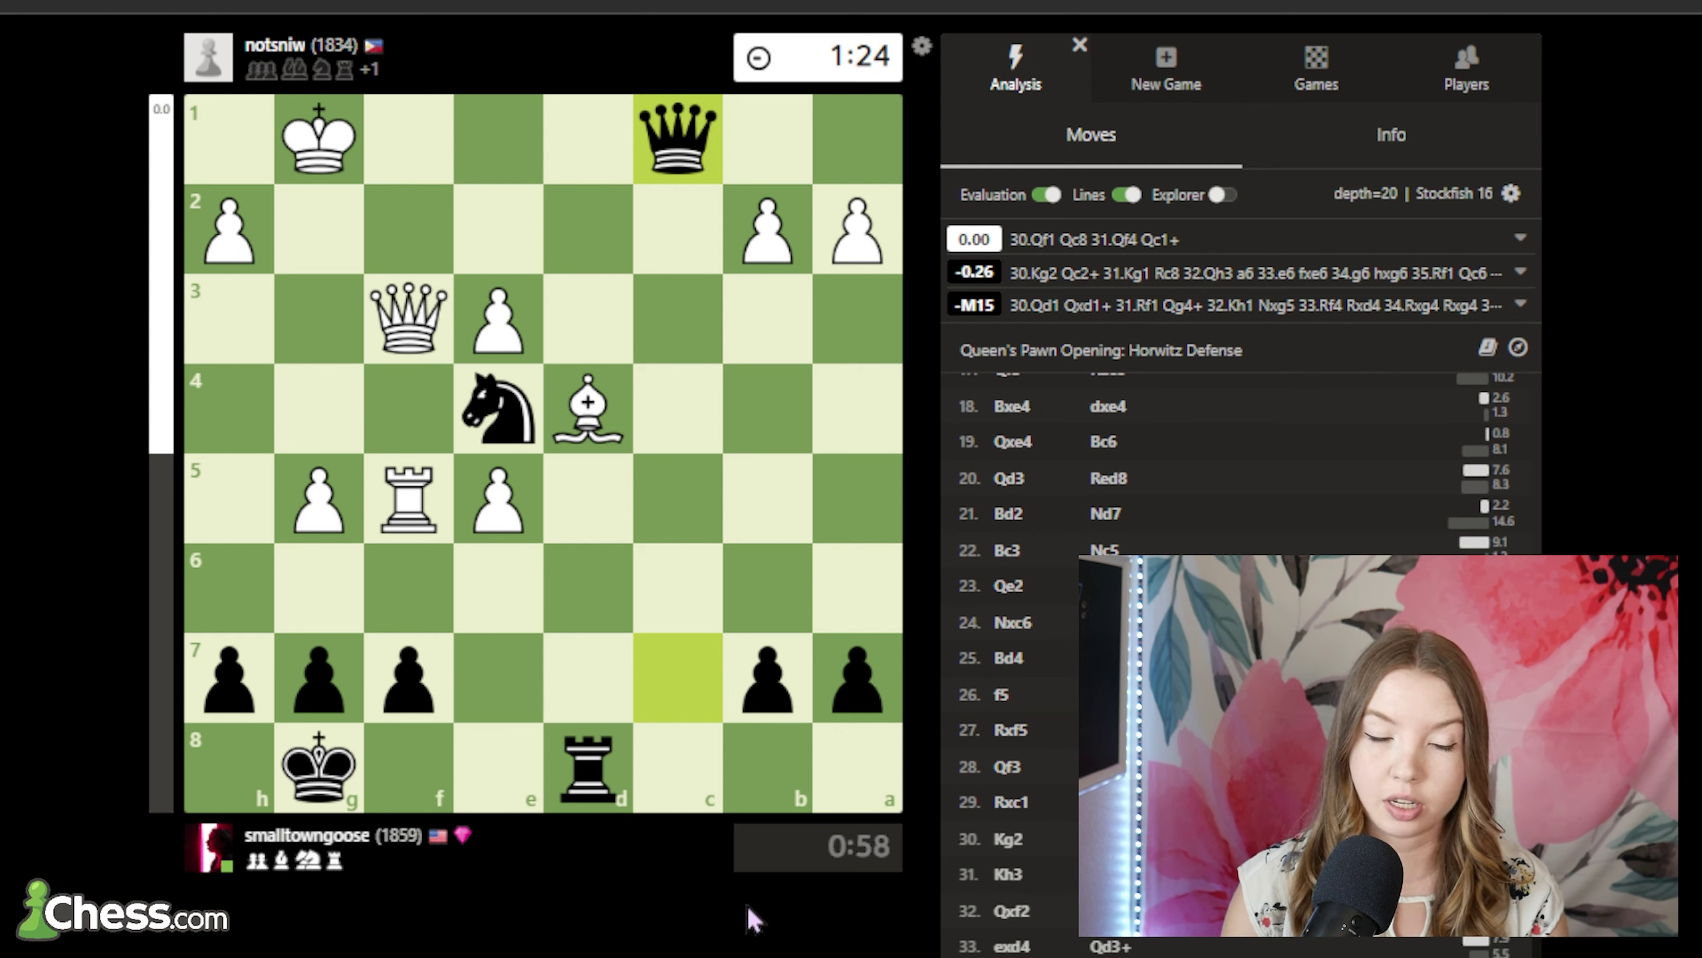
key(Right)
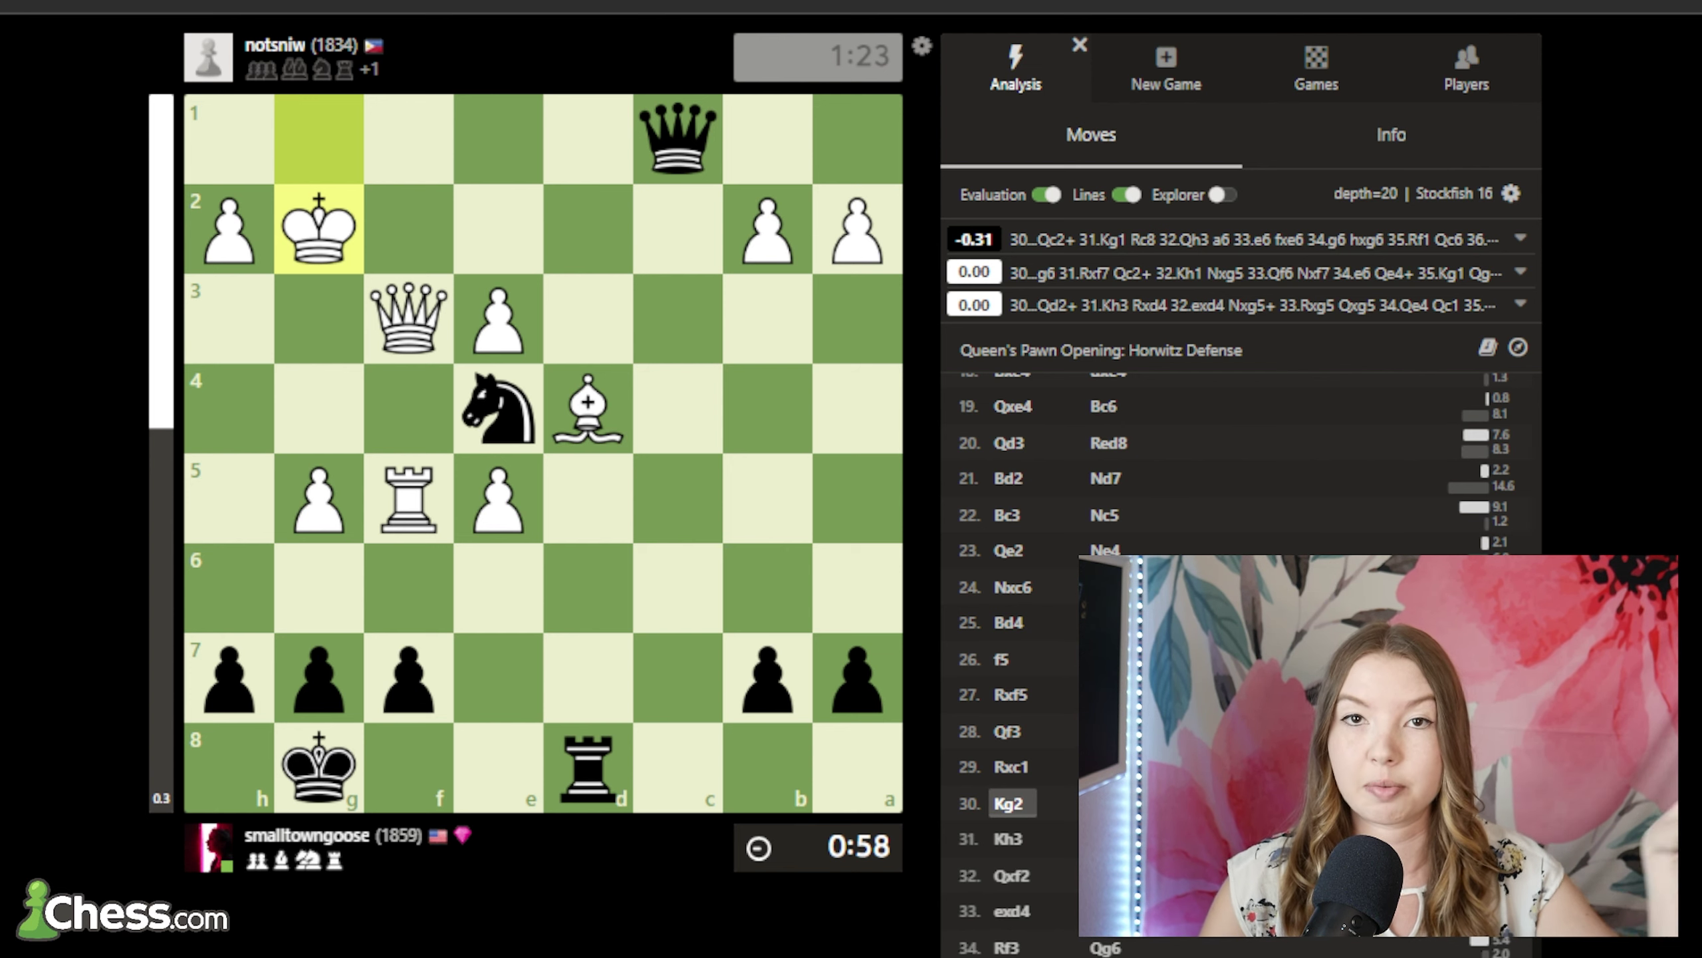
Sketch queen-to-c2 and knight-to-d2 arrows, clear them, play 30...Qd2+, and advance to 31...Nf2+
drag(678, 139, 664, 247)
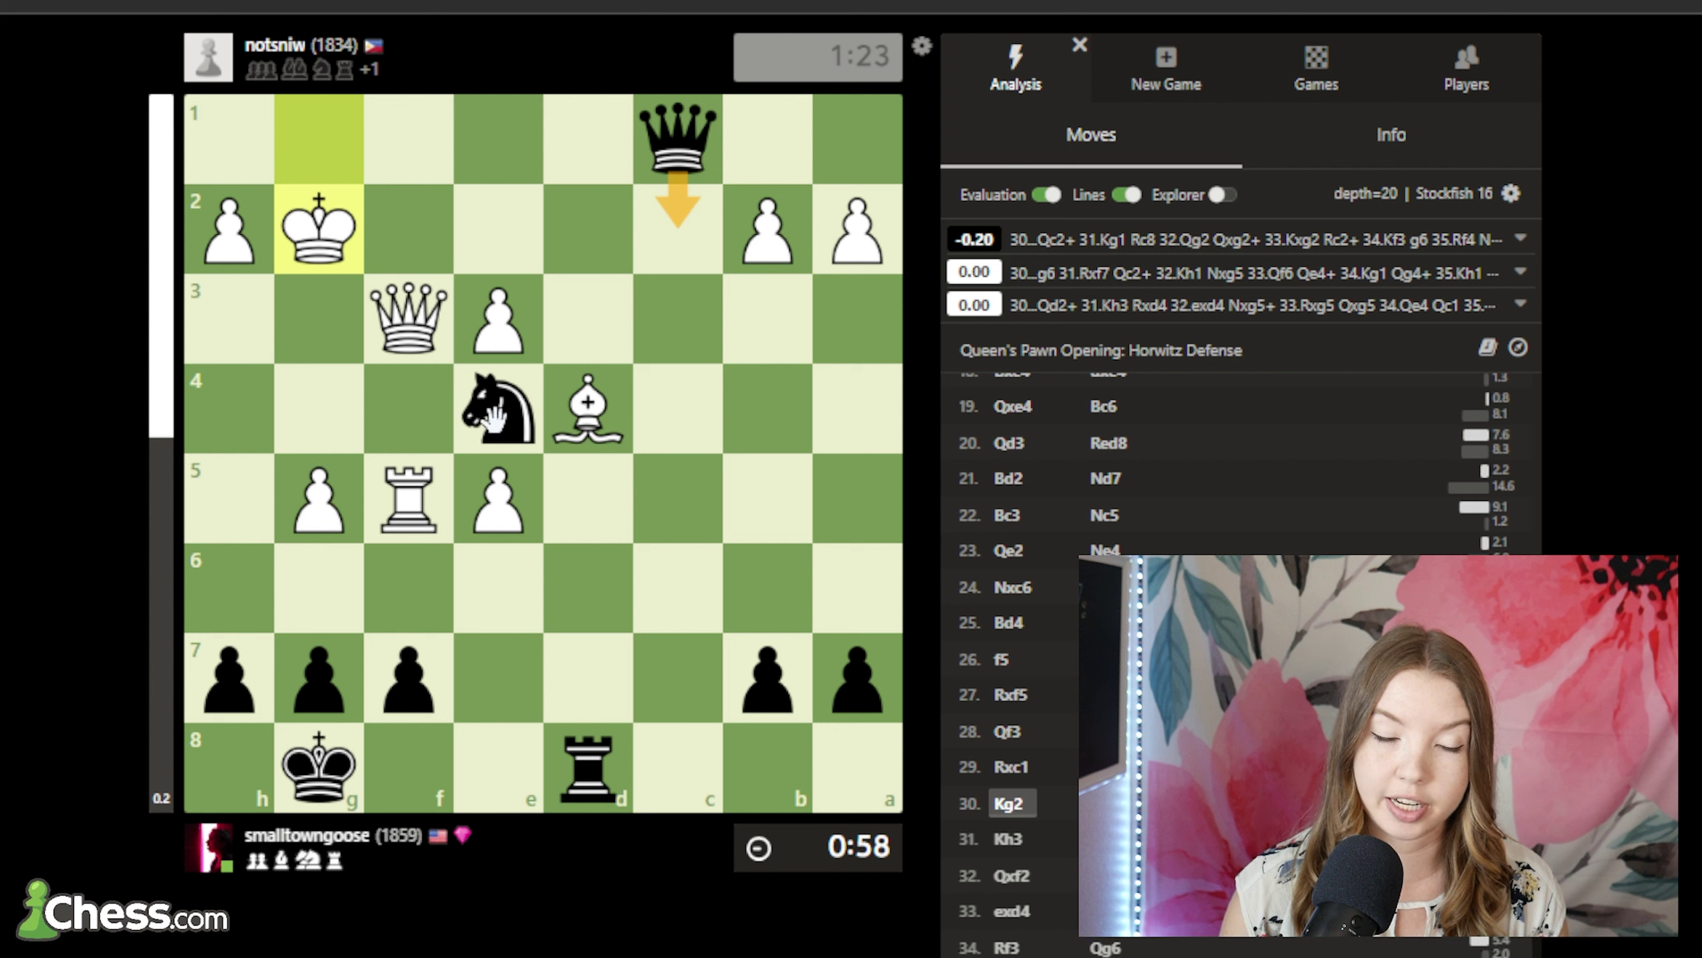
drag(495, 415, 584, 230)
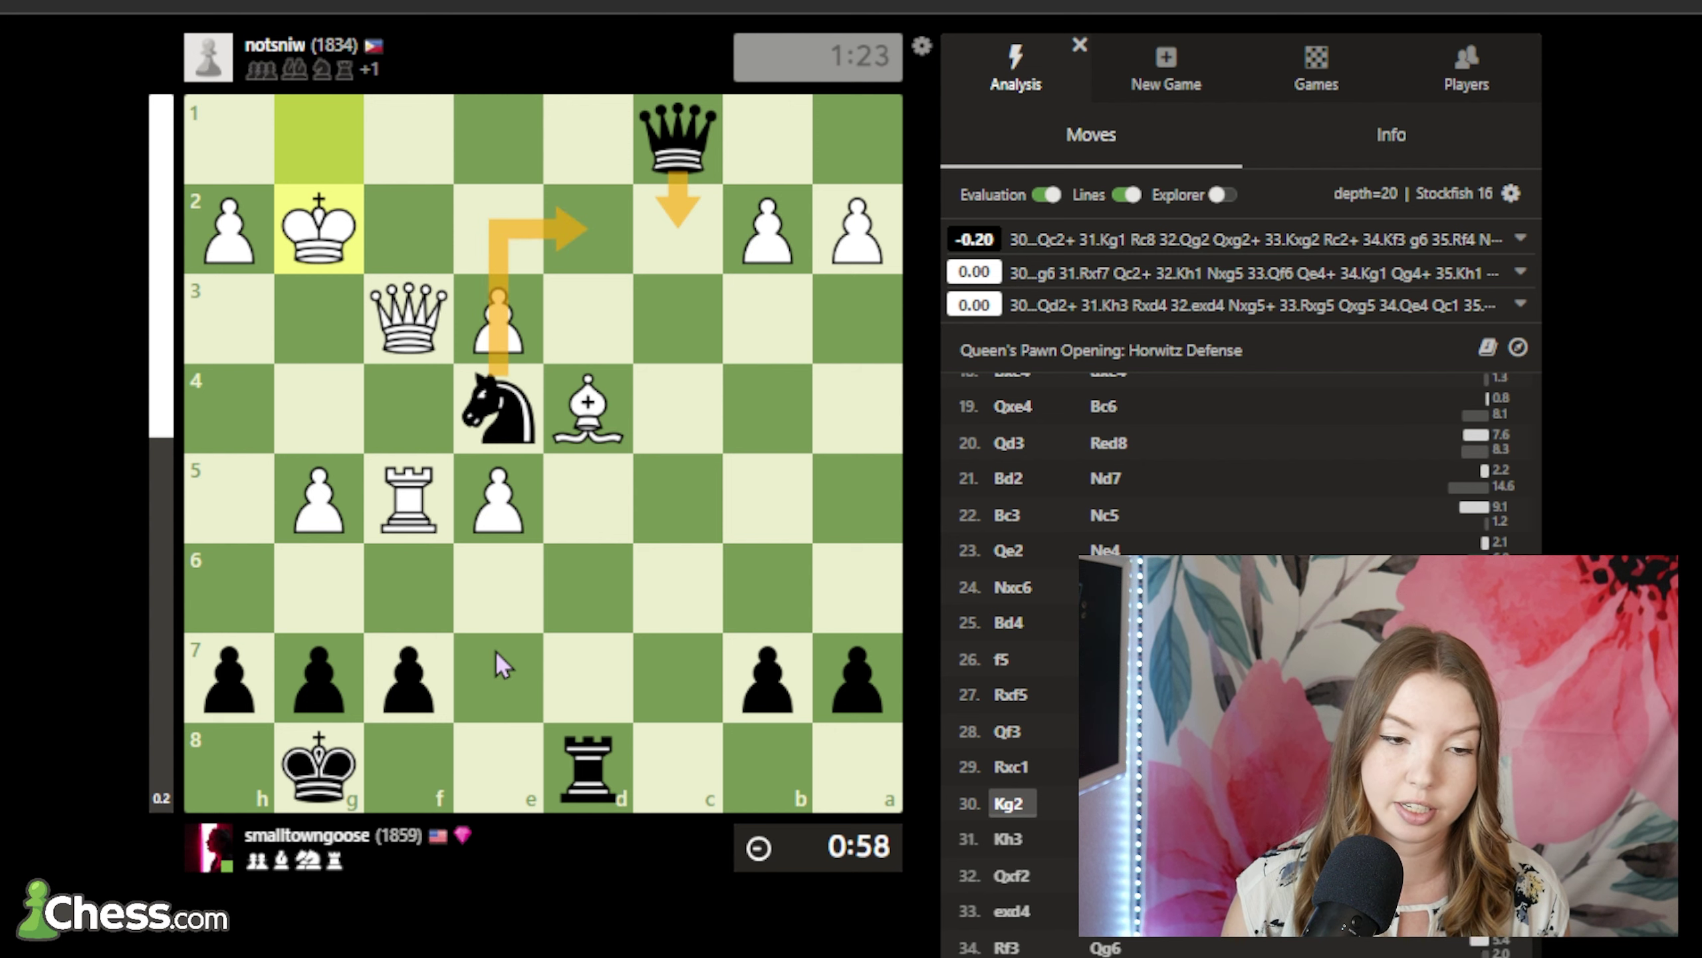
click(374, 836)
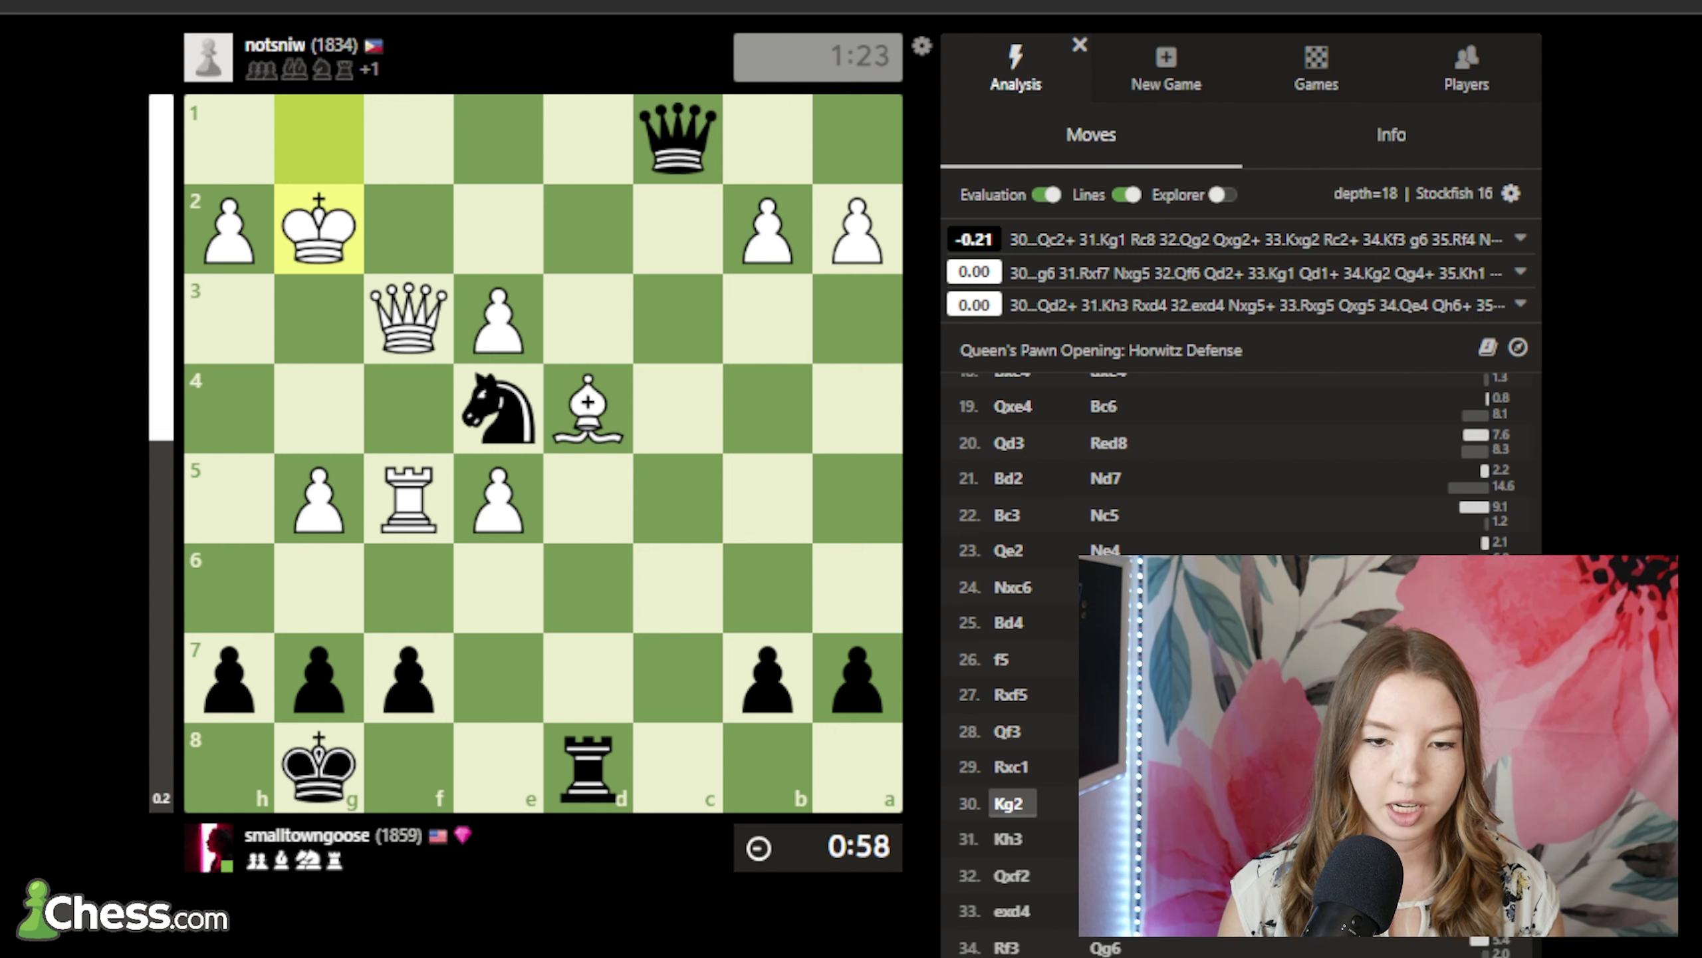
drag(678, 138, 588, 228)
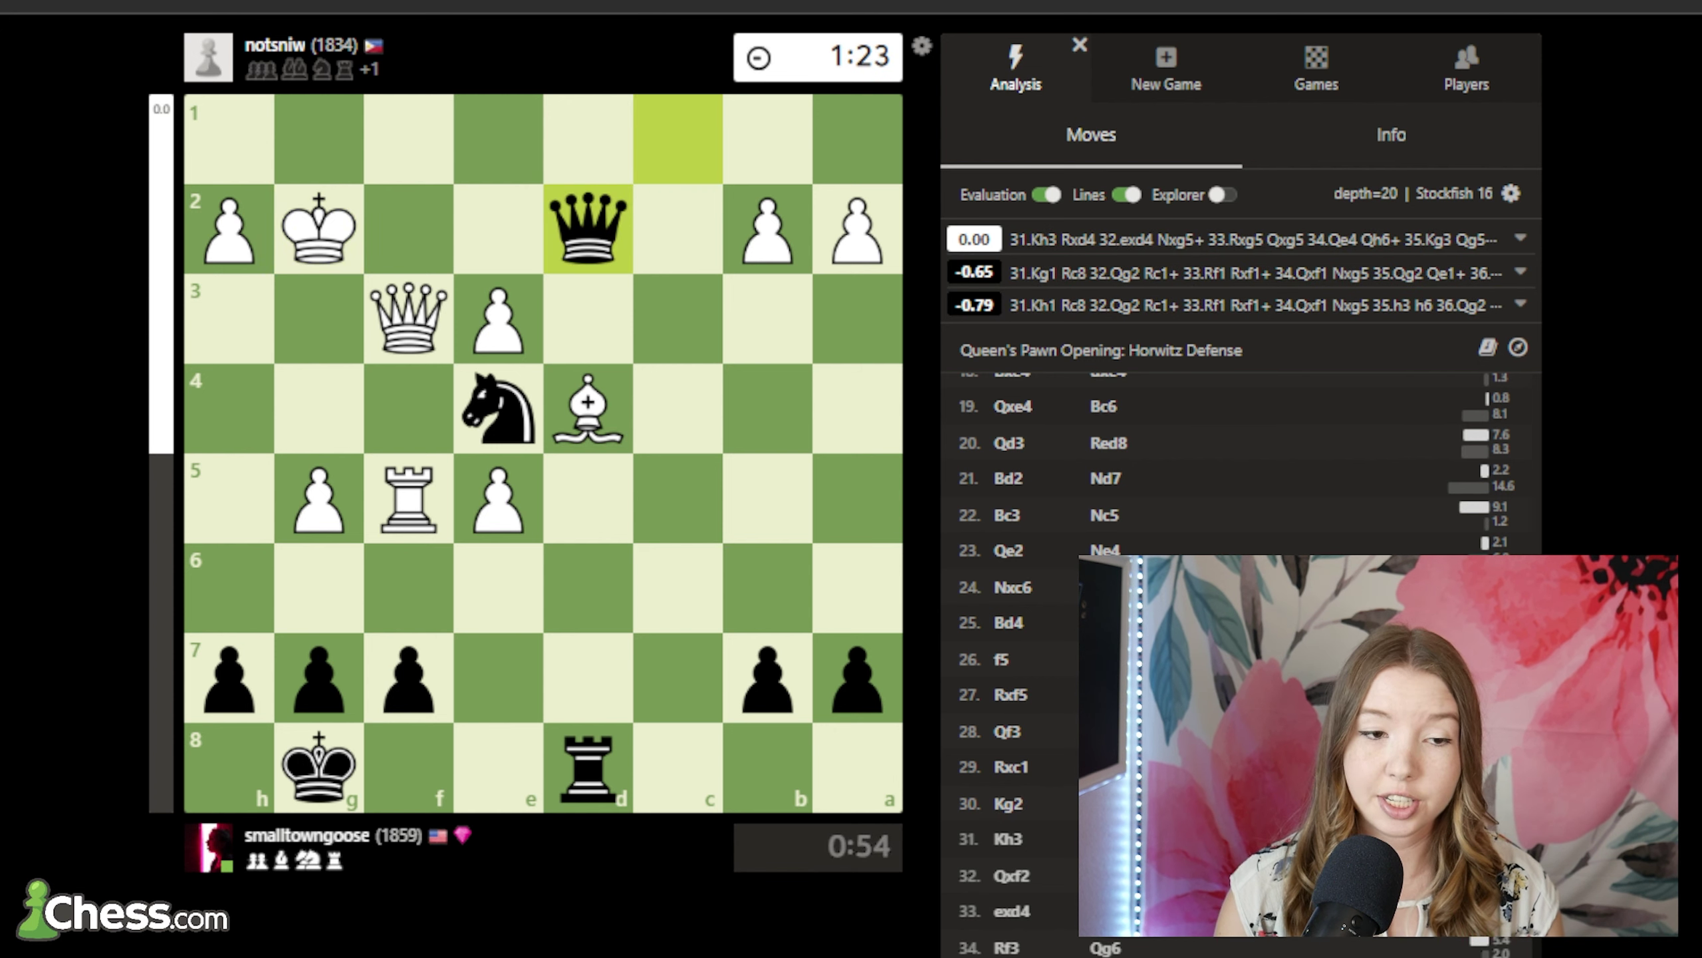
key(Right)
key(Right)
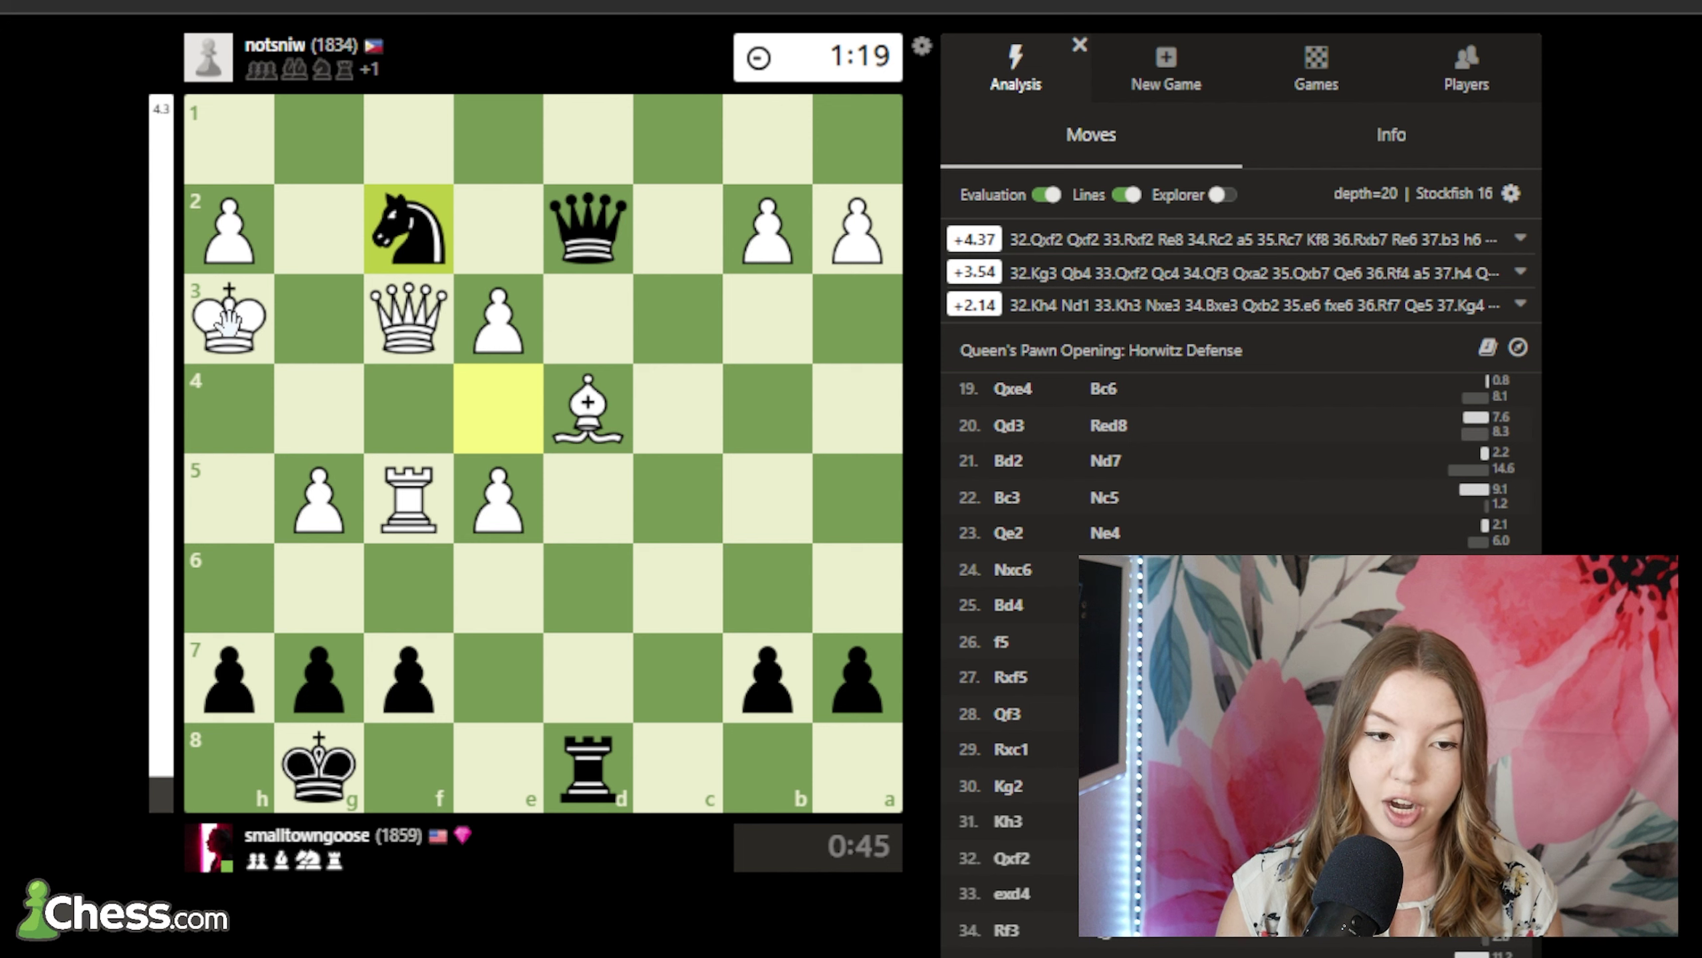
Draw an arrow from the f2 knight to d1, clear it, and mark f2 in red
drag(395, 209, 589, 135)
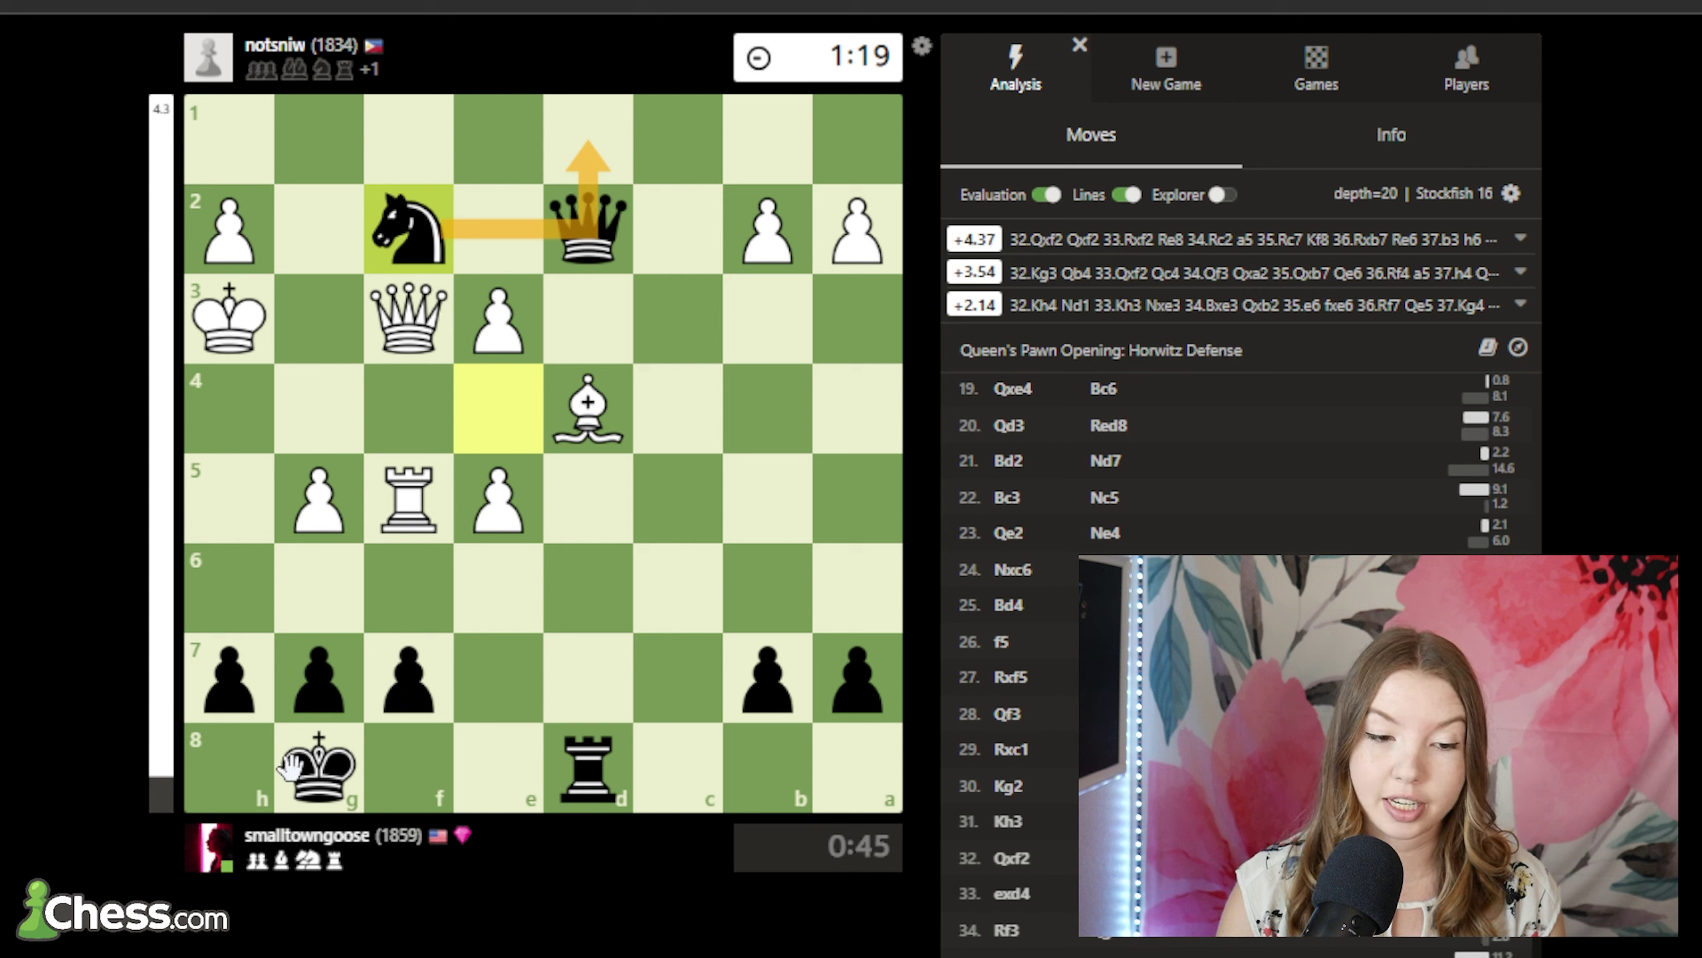
click(628, 248)
right_click(422, 248)
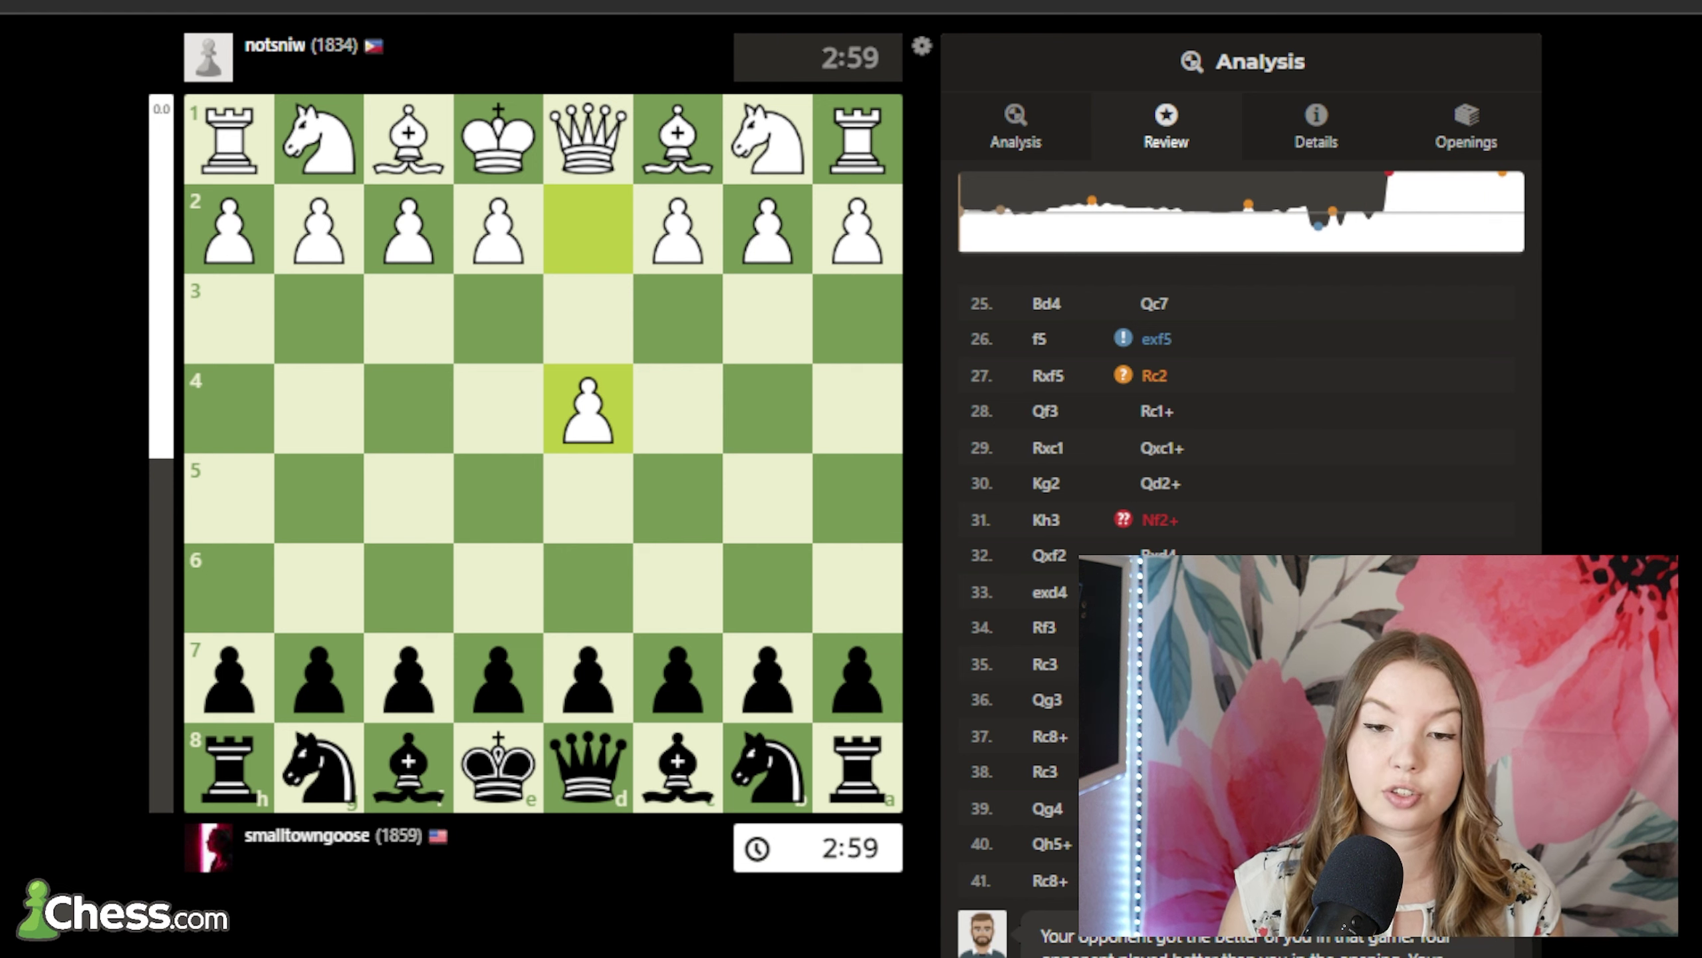
Jump the review to 26...exf5, then to the 31...Nf2+ blunder rated +5.14
click(1318, 231)
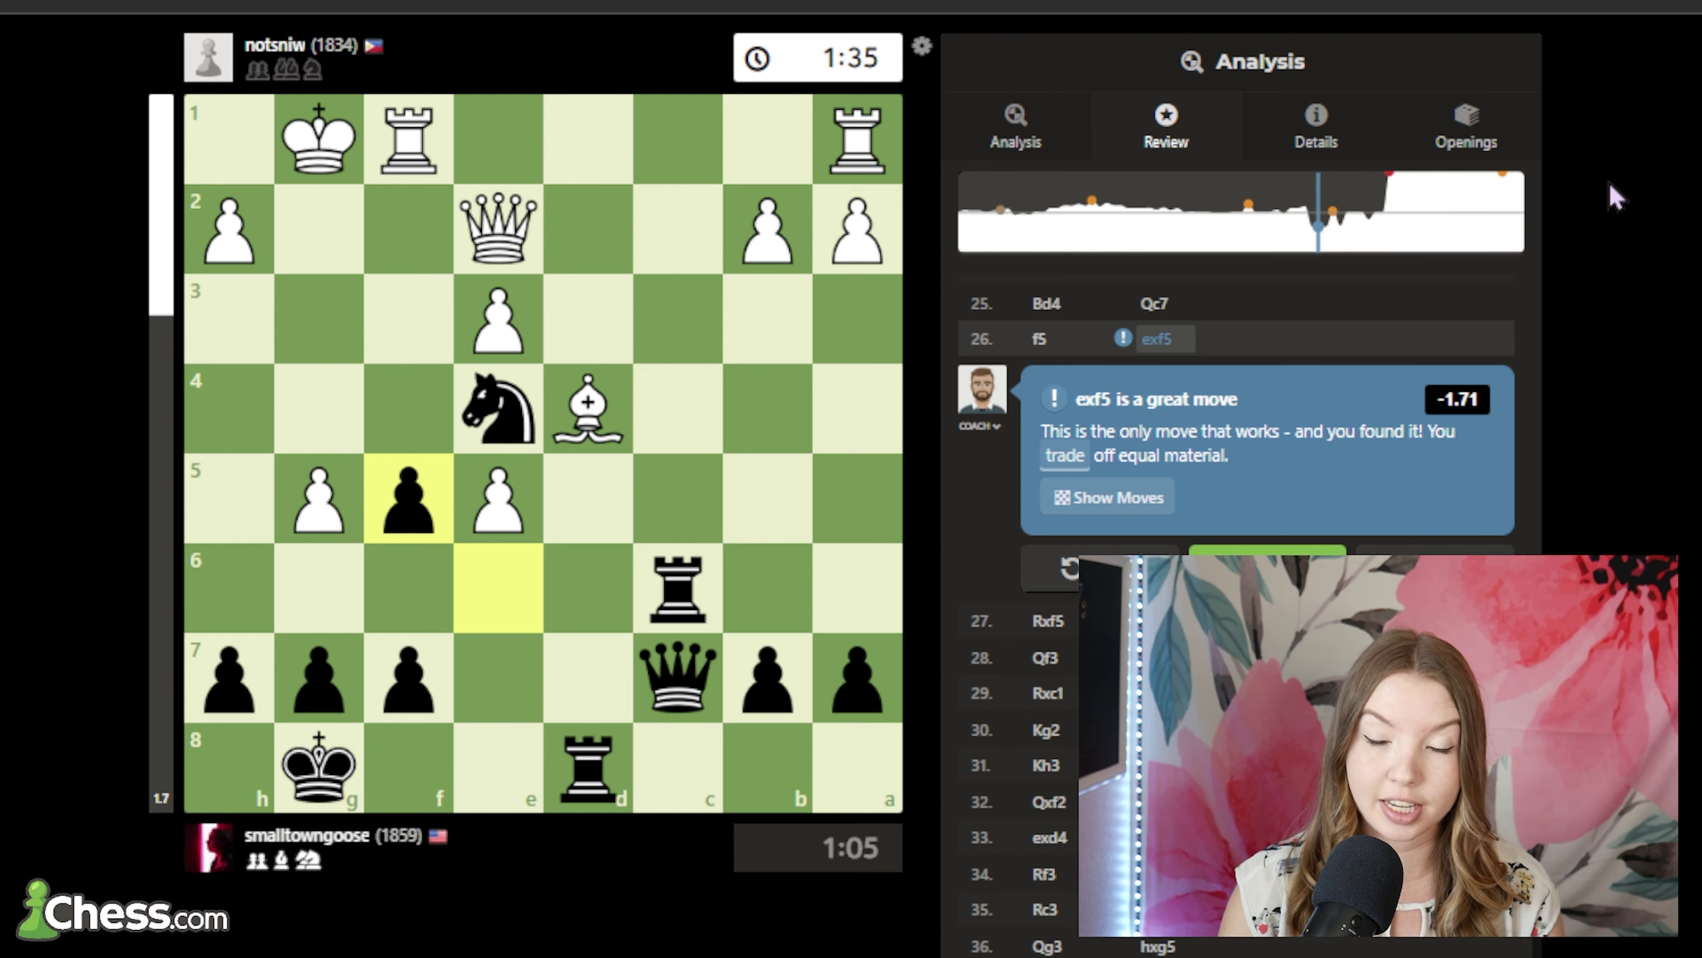
click(1390, 181)
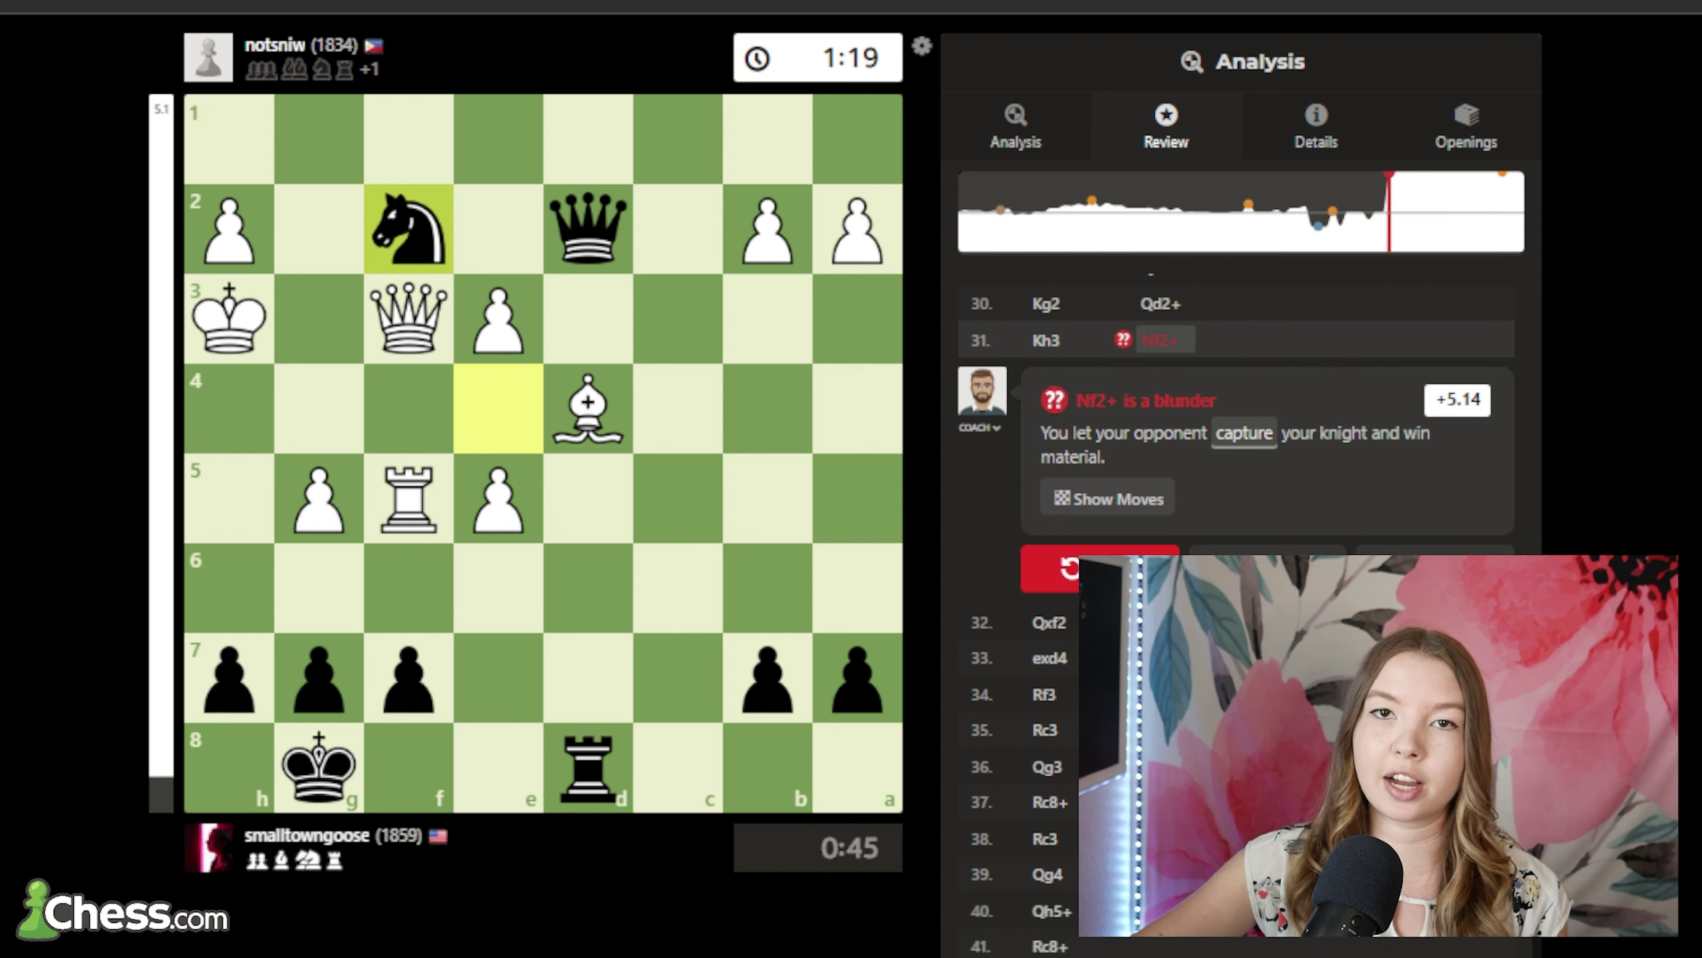
Show the Analysis tab, with Stockfish 16 at depth 20 rating 32. Qxf2 best at +4.42
click(1005, 138)
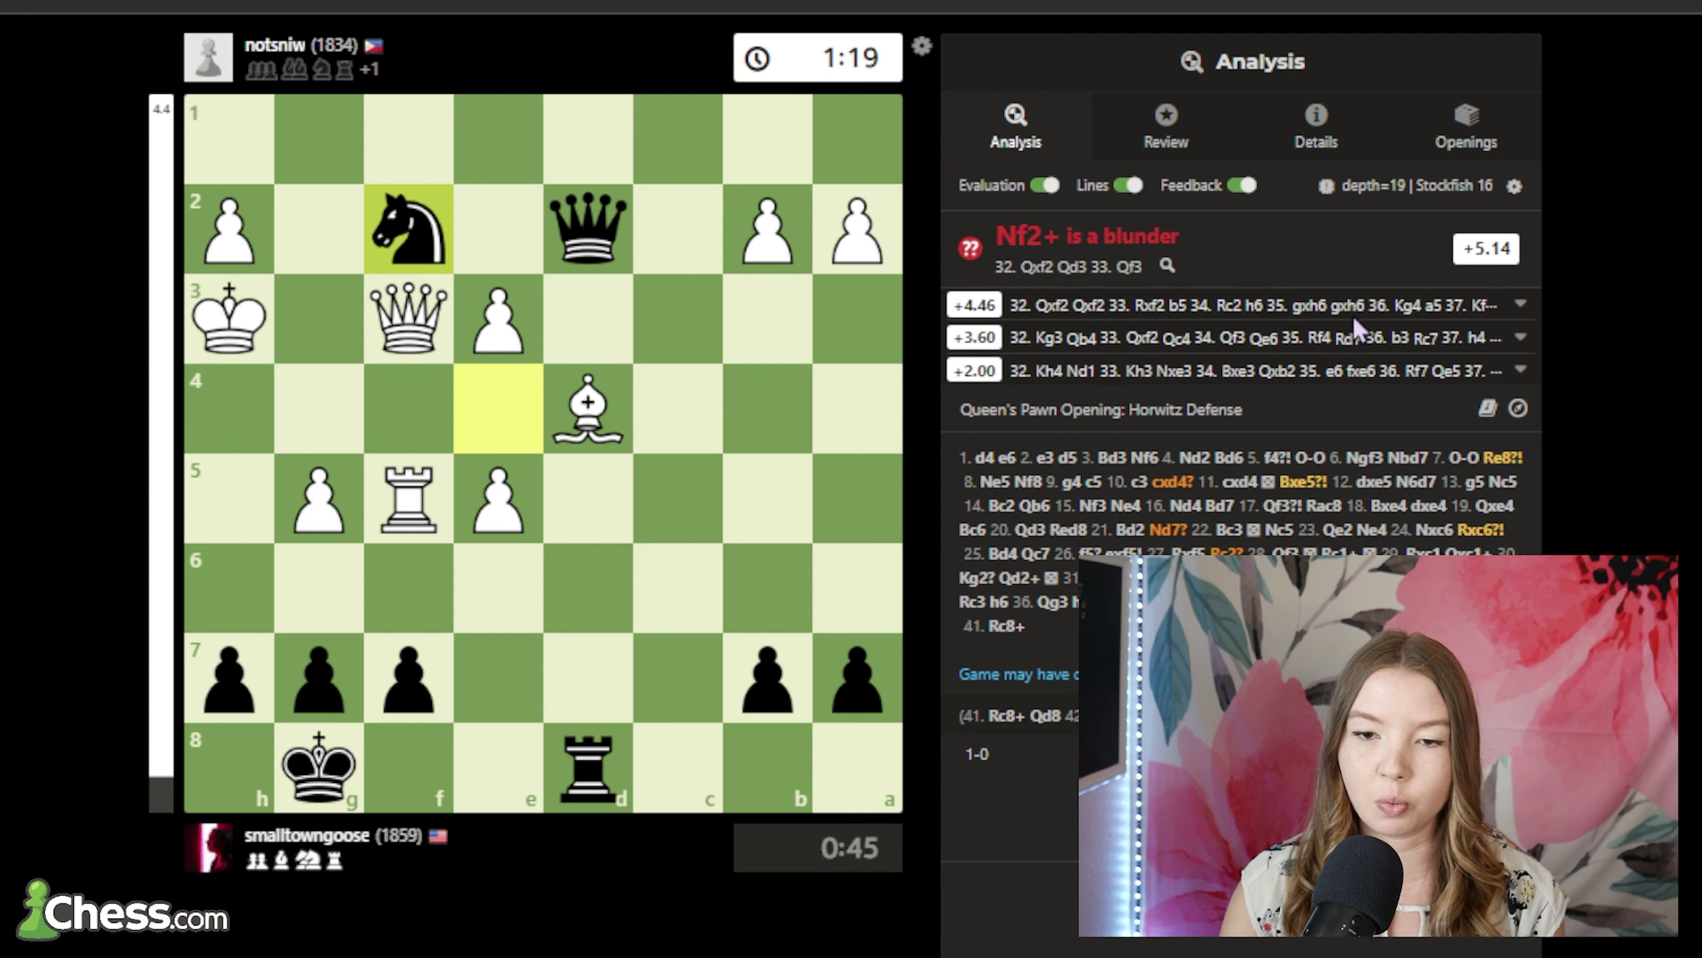
mouse_move(1324, 315)
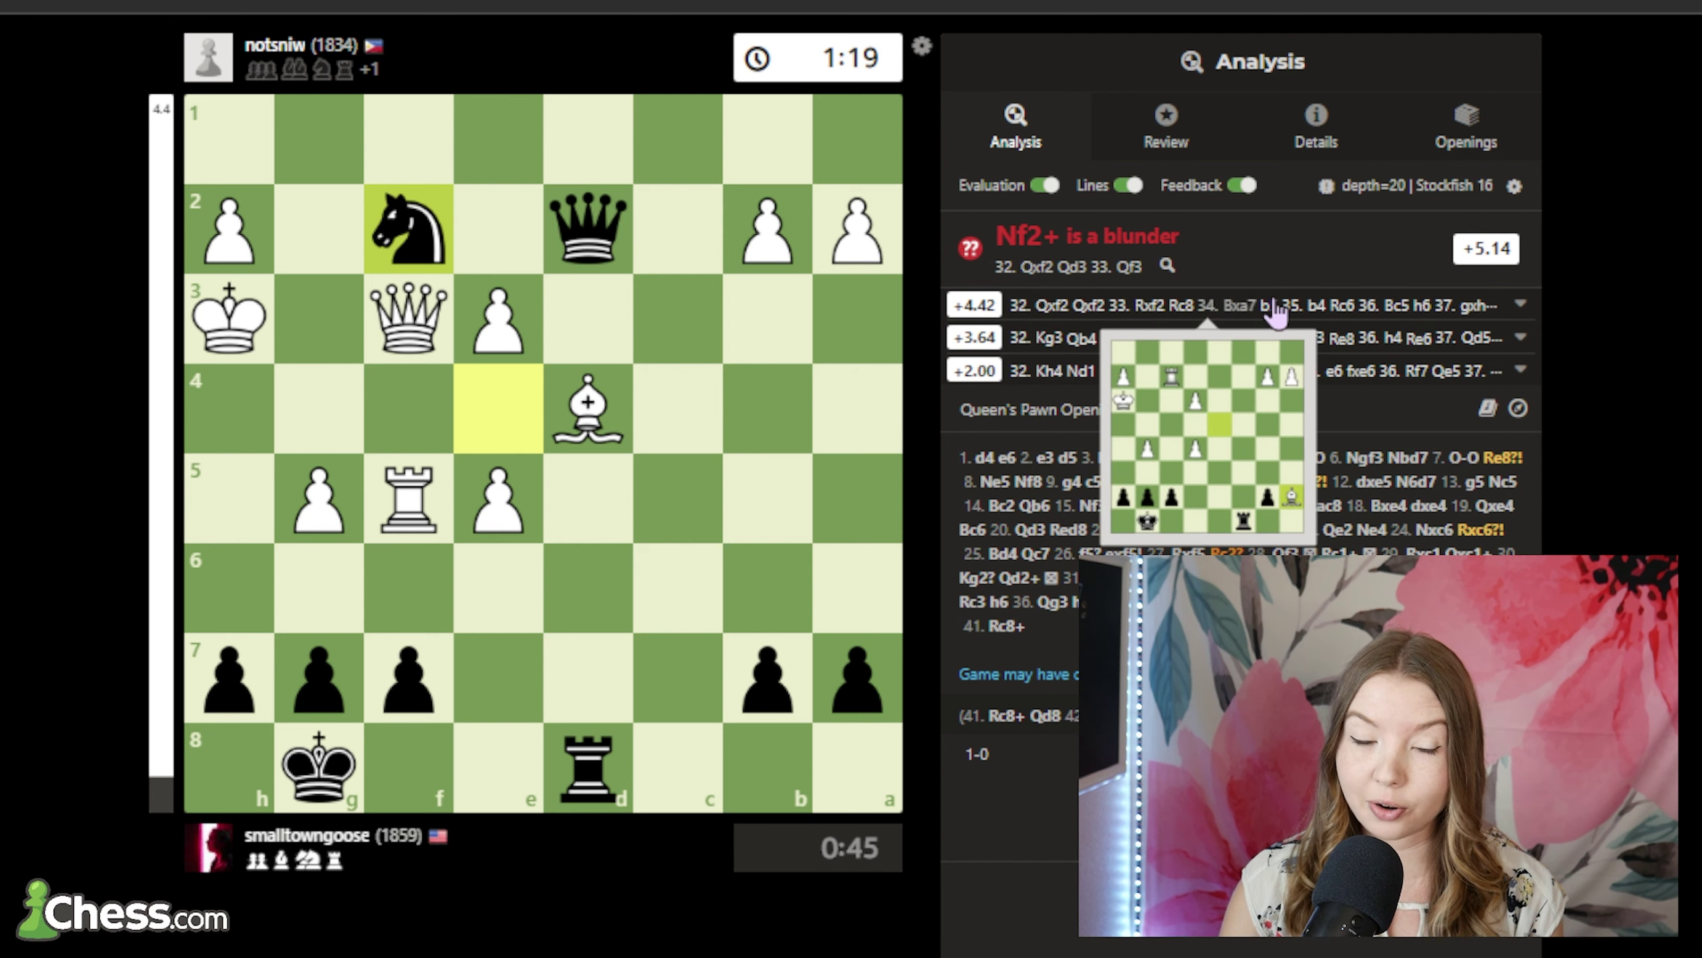